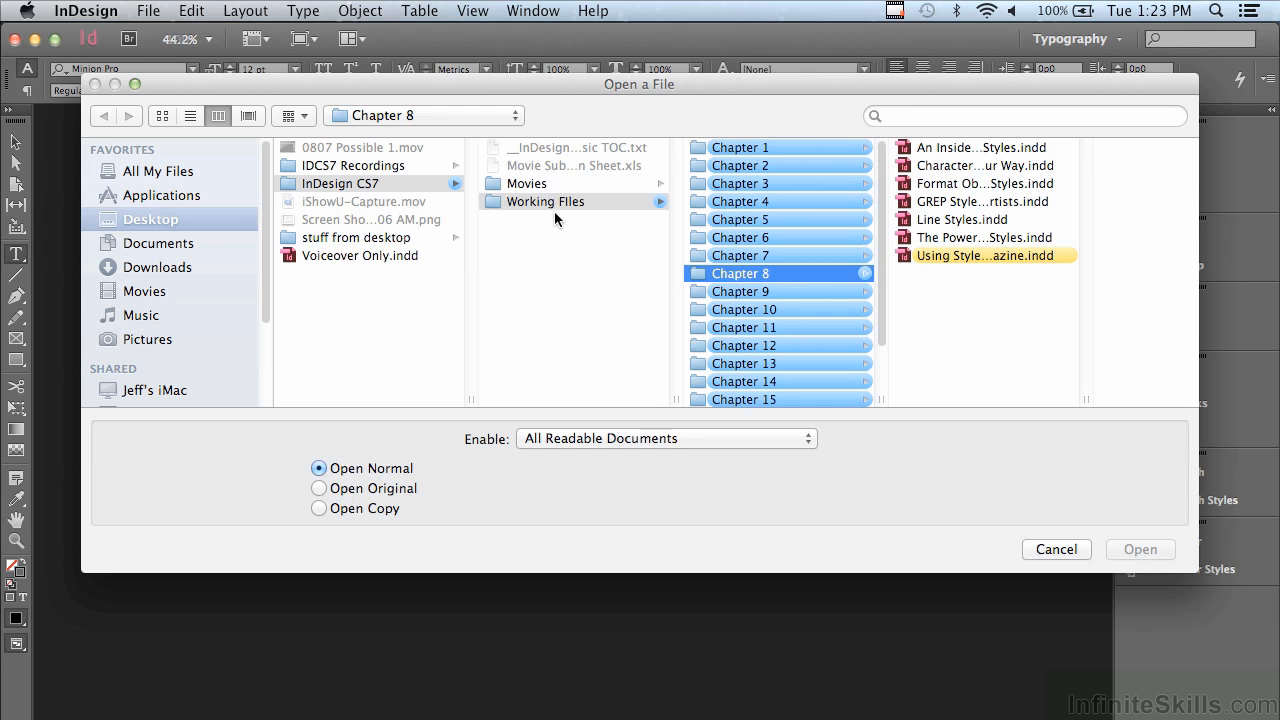
# Open the document Using Styles to Format a Magazine.indd from the Chapter 8 working files folder.
pyautogui.click(954, 258)
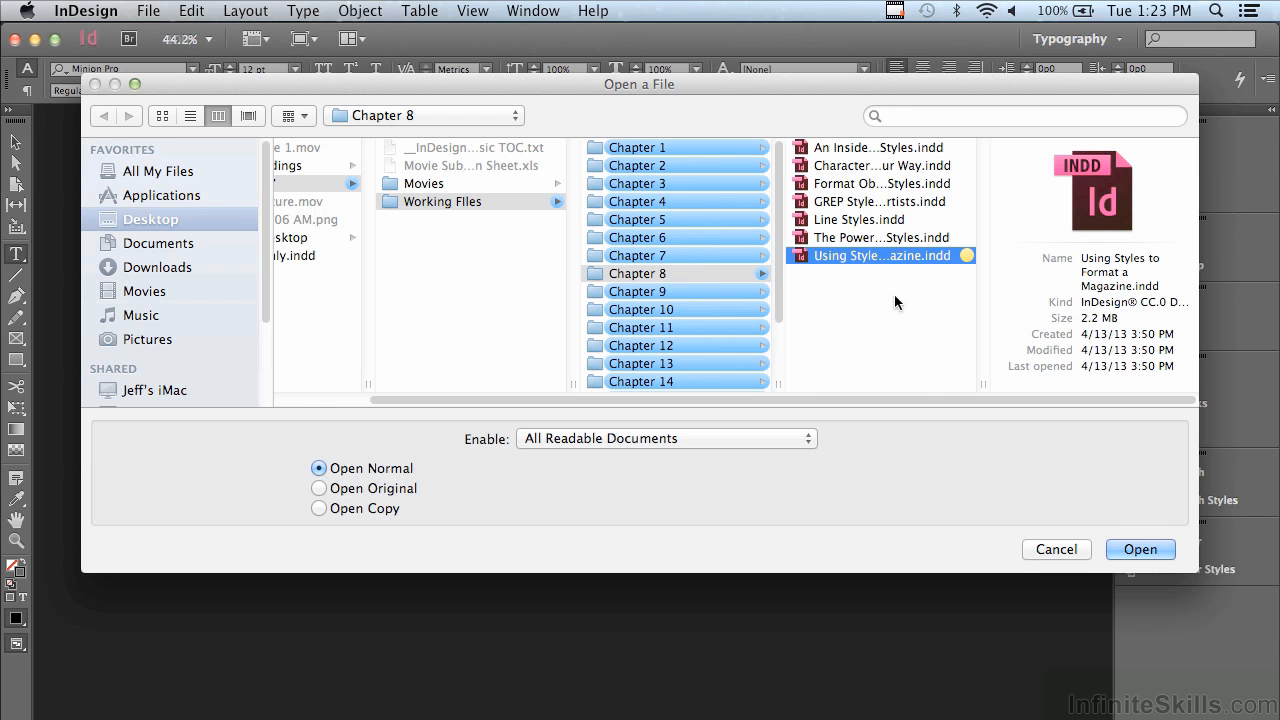
pyautogui.click(1130, 550)
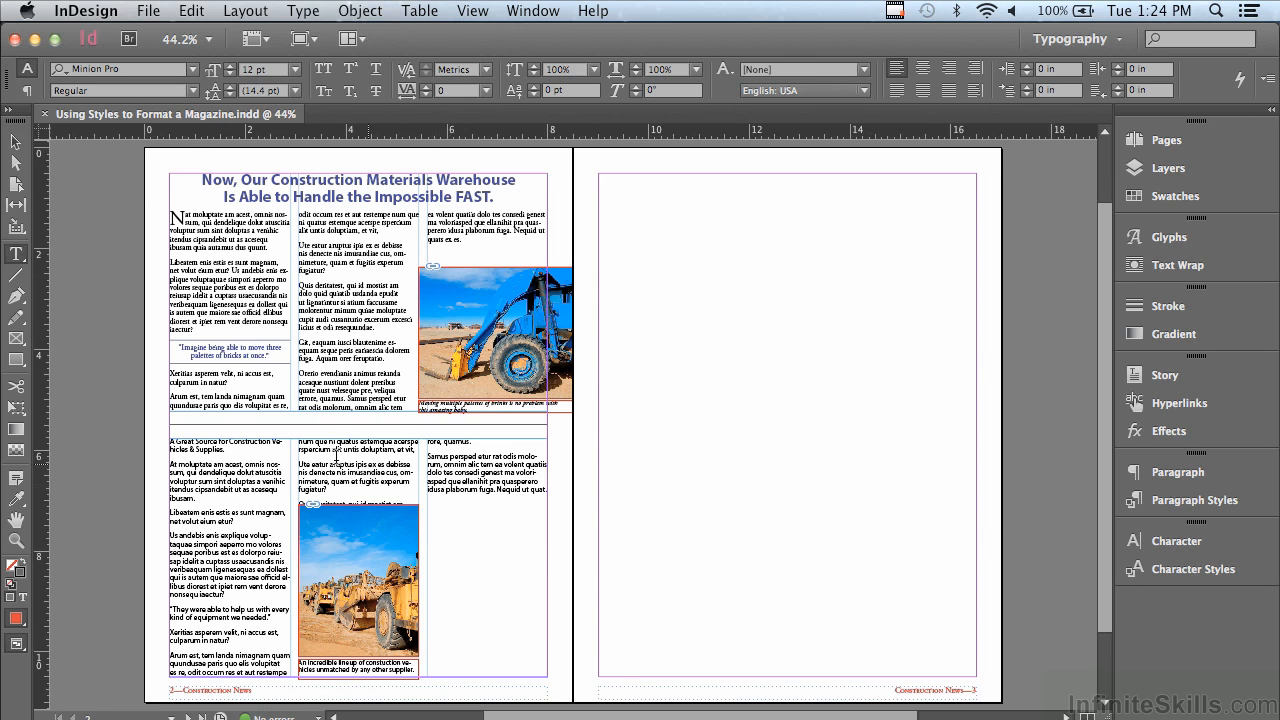
# Start a new paragraph style named Headline from the formatting of the large blue headline above the construction warehouse article.
pyautogui.click(18, 538)
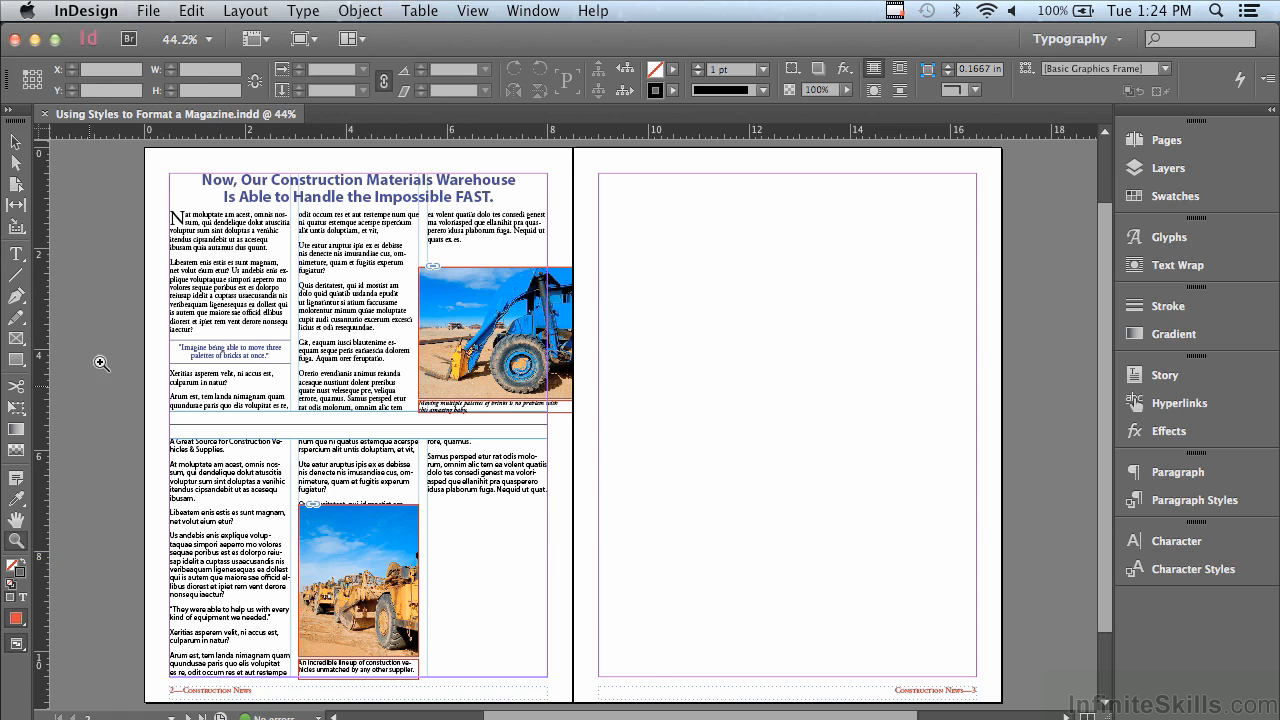
pyautogui.moveTo(141, 152); pyautogui.dragTo(579, 430)
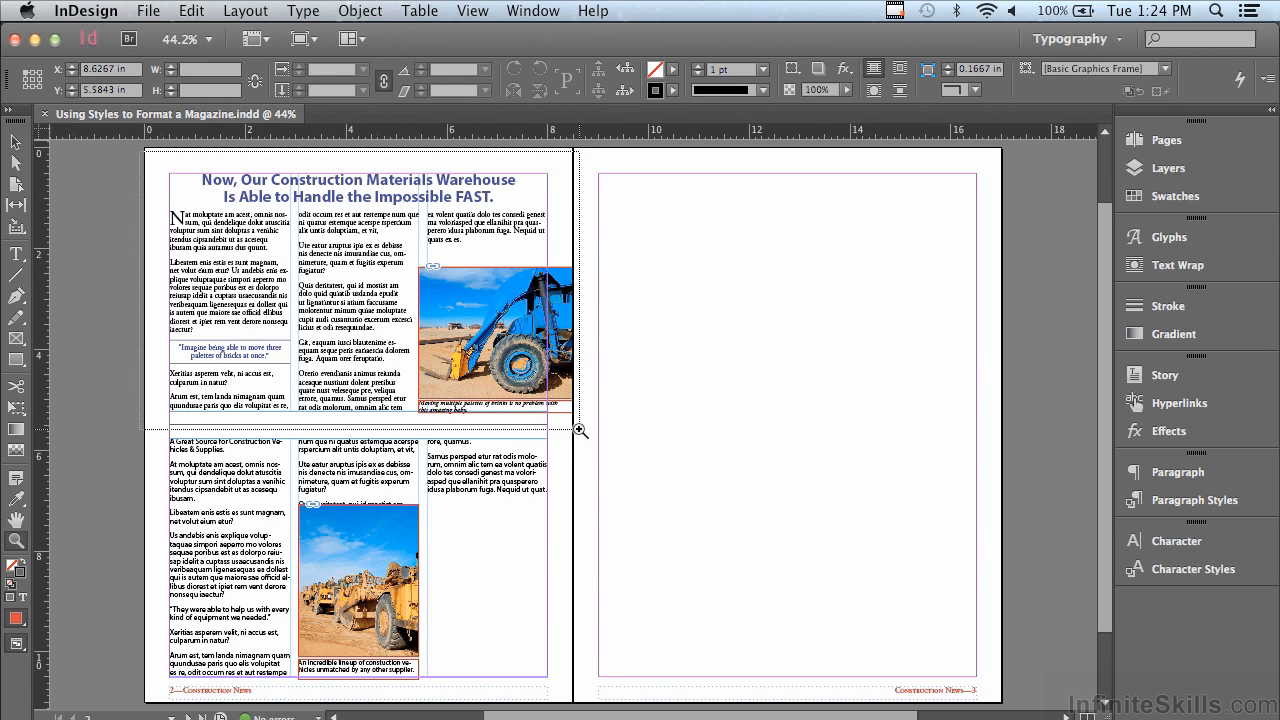
pyautogui.moveTo(579, 430); pyautogui.dragTo(579, 430)
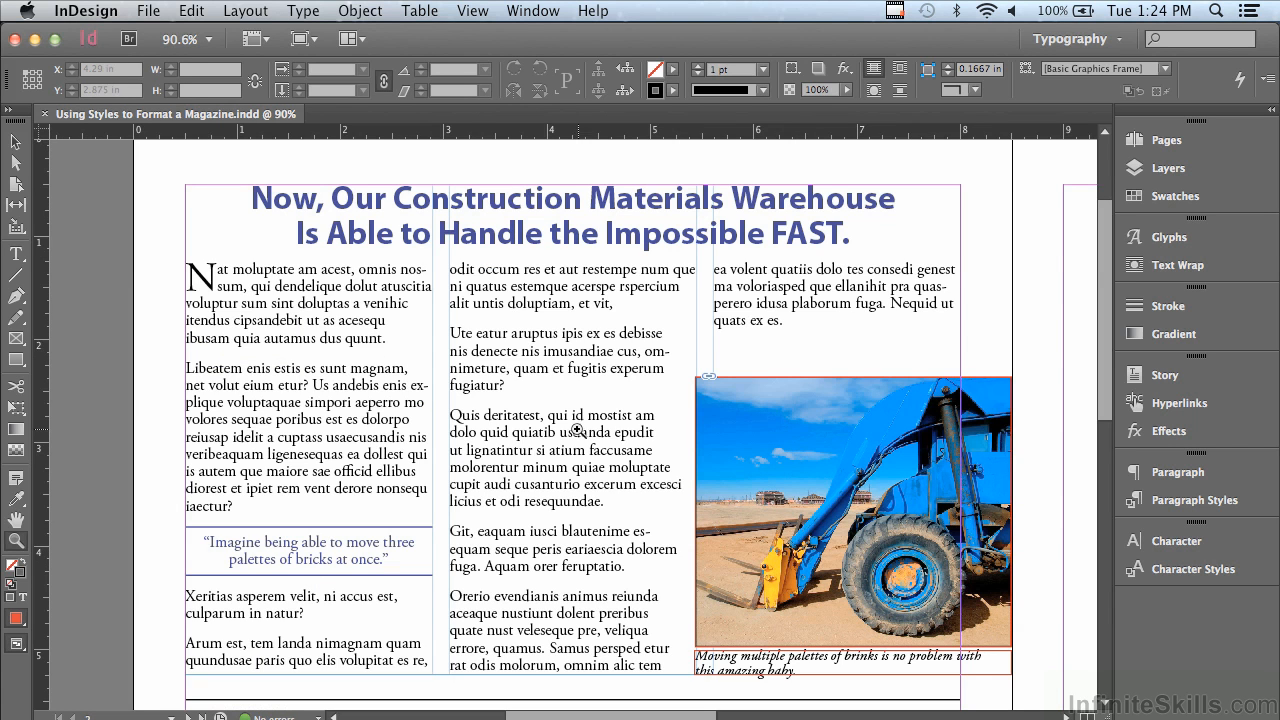
pyautogui.click(15, 257)
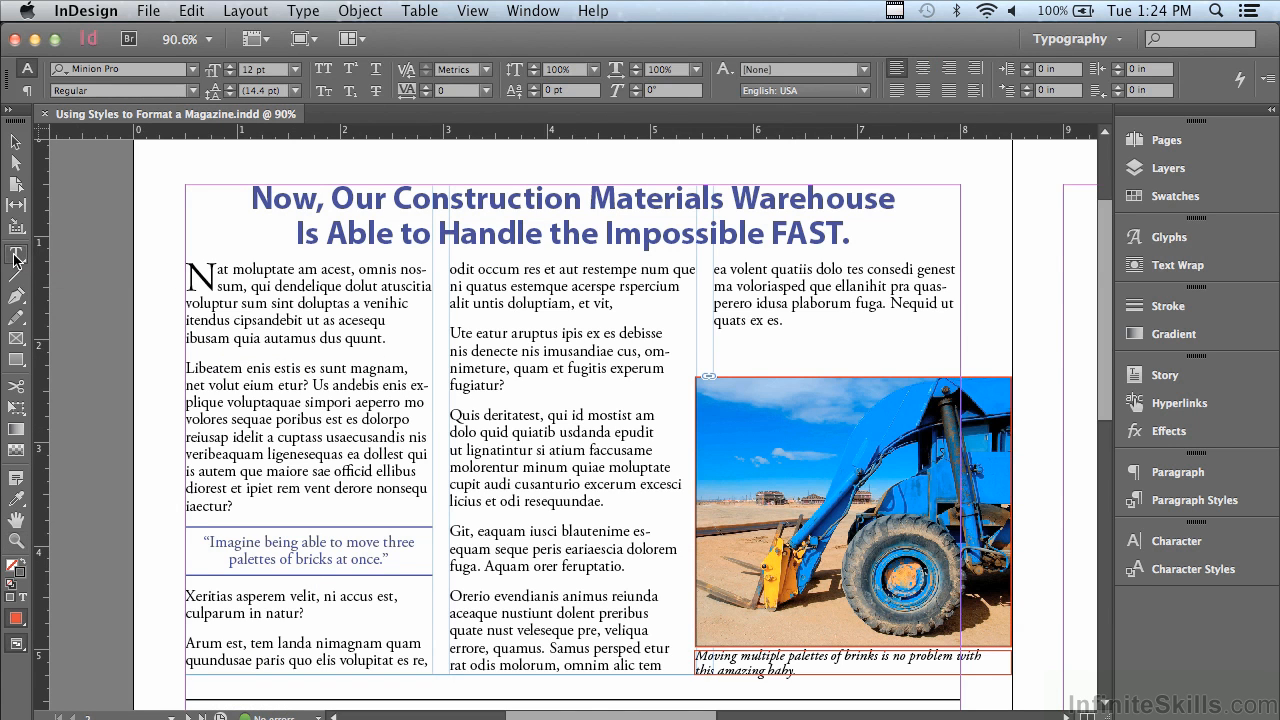
pyautogui.click(611, 200)
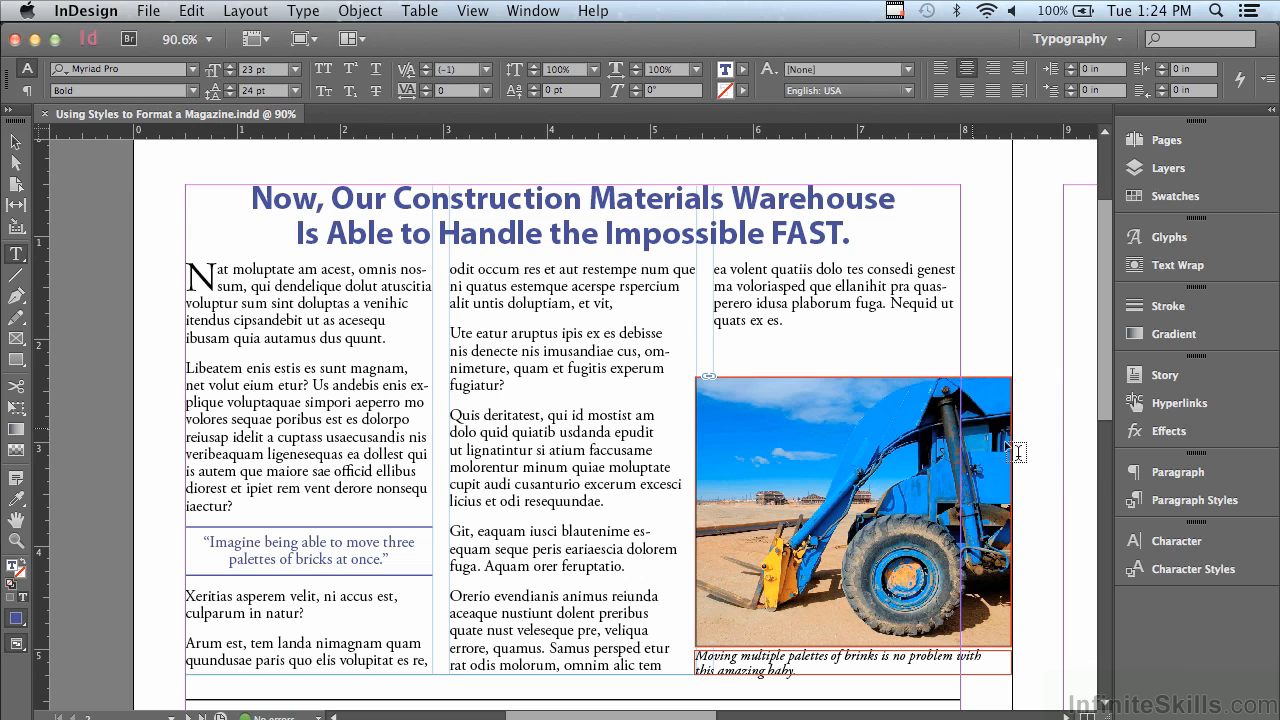
pyautogui.click(1183, 503)
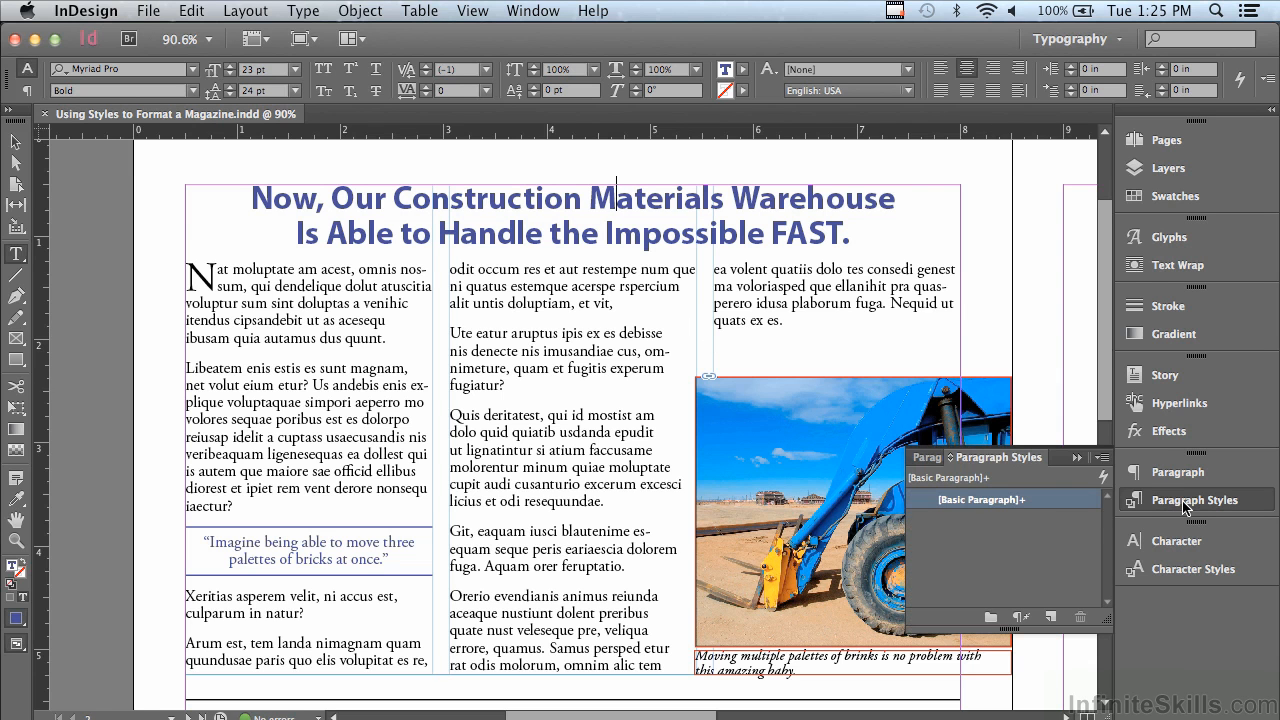
pyautogui.click(1102, 458)
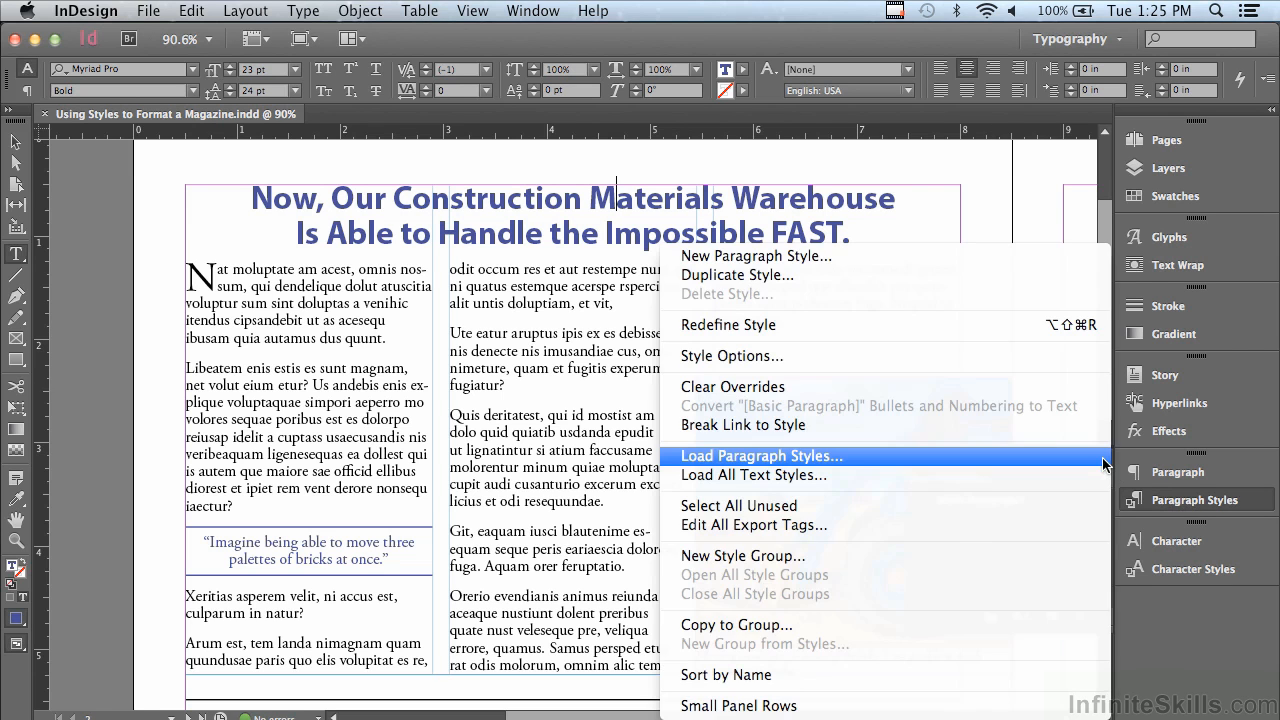
pyautogui.click(882, 256)
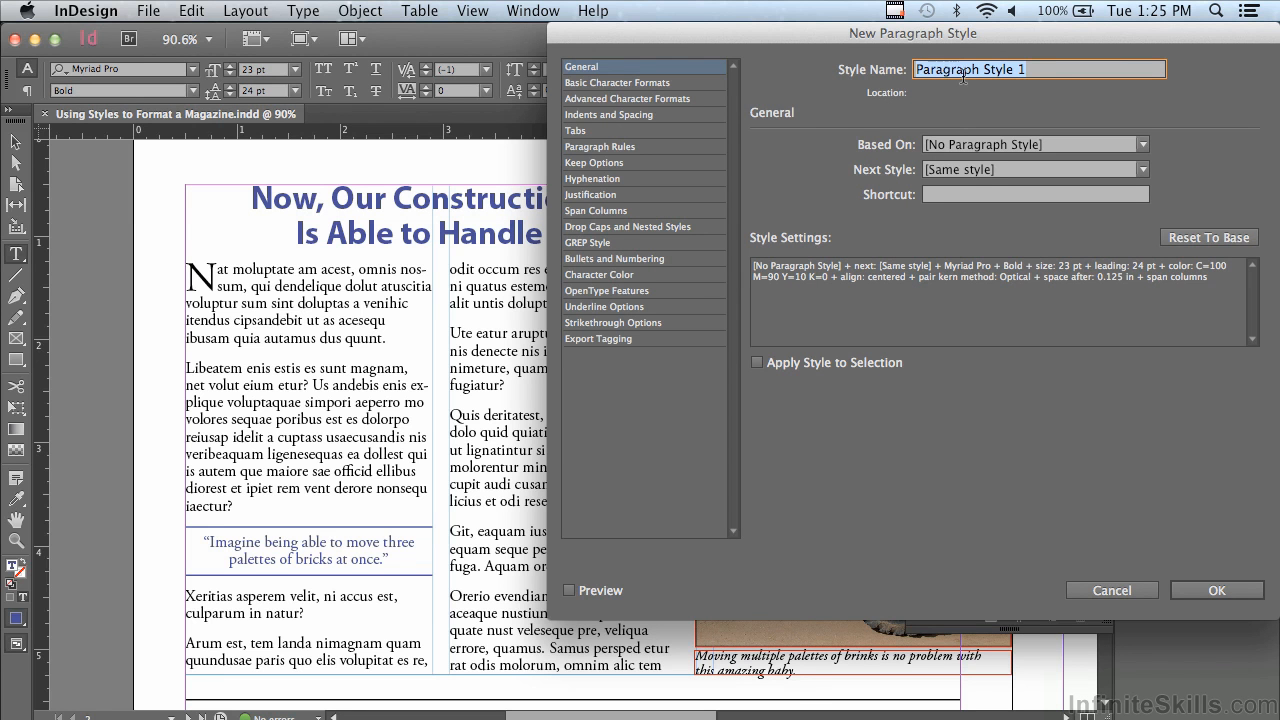
pyautogui.write('Headline')
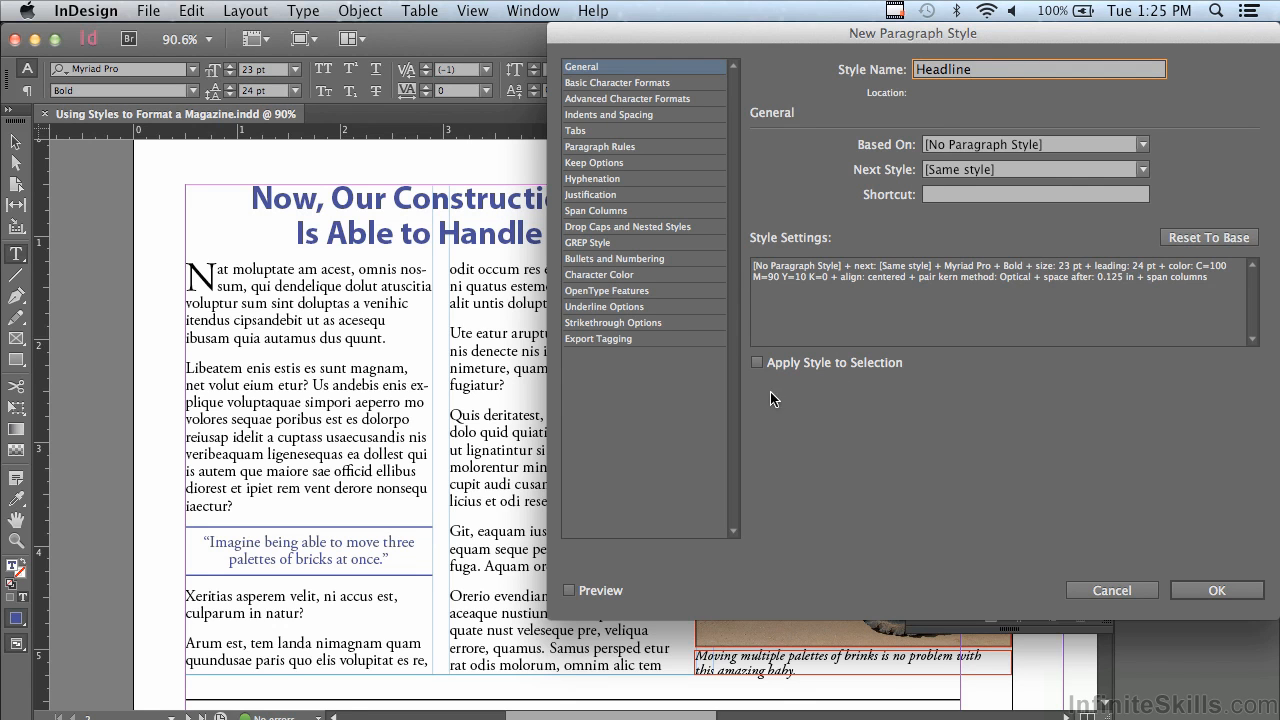
# Turn on Apply Style to Selection and Preview for the Headline style and finish creating it.
pyautogui.click(758, 363)
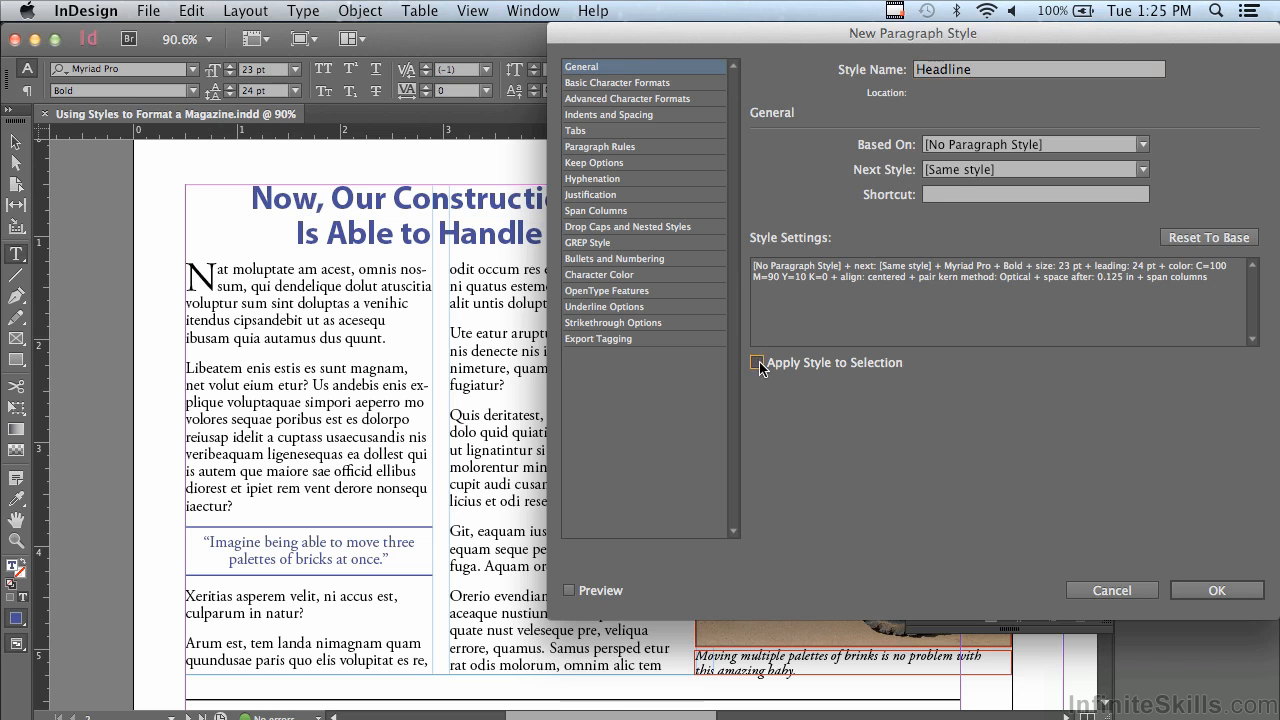
pyautogui.click(569, 591)
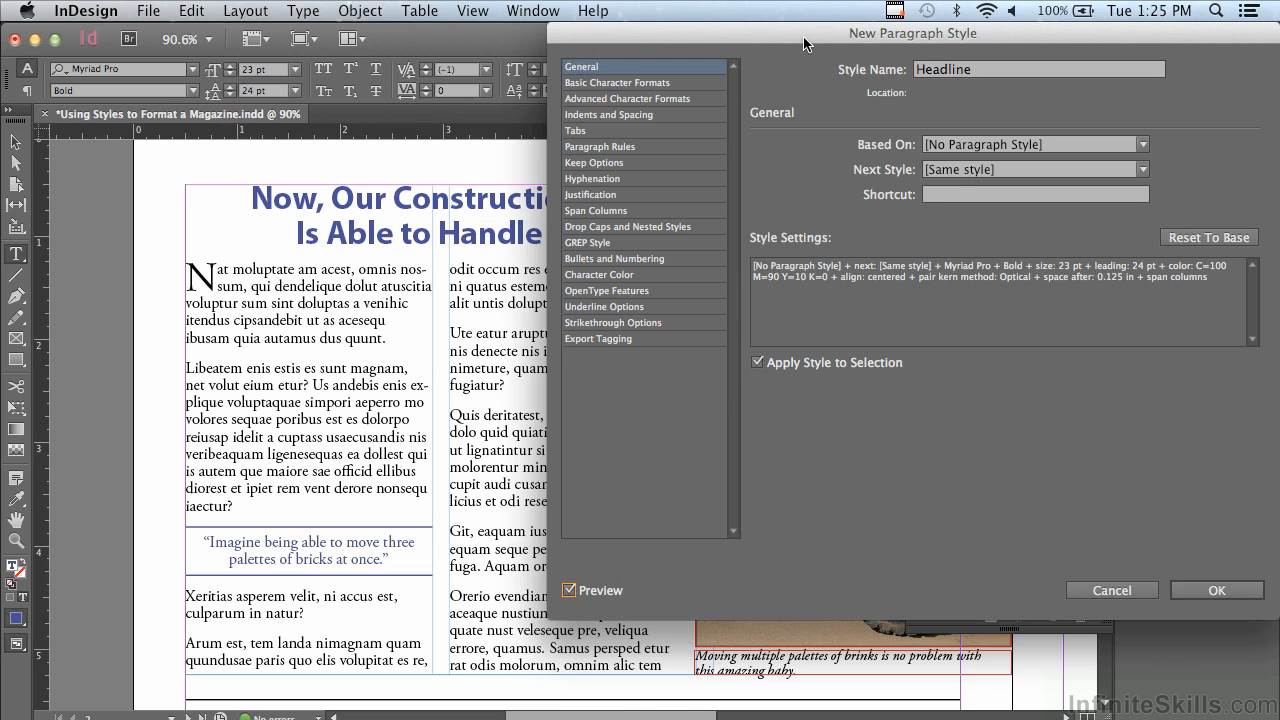
pyautogui.moveTo(803, 44); pyautogui.dragTo(272, 20)
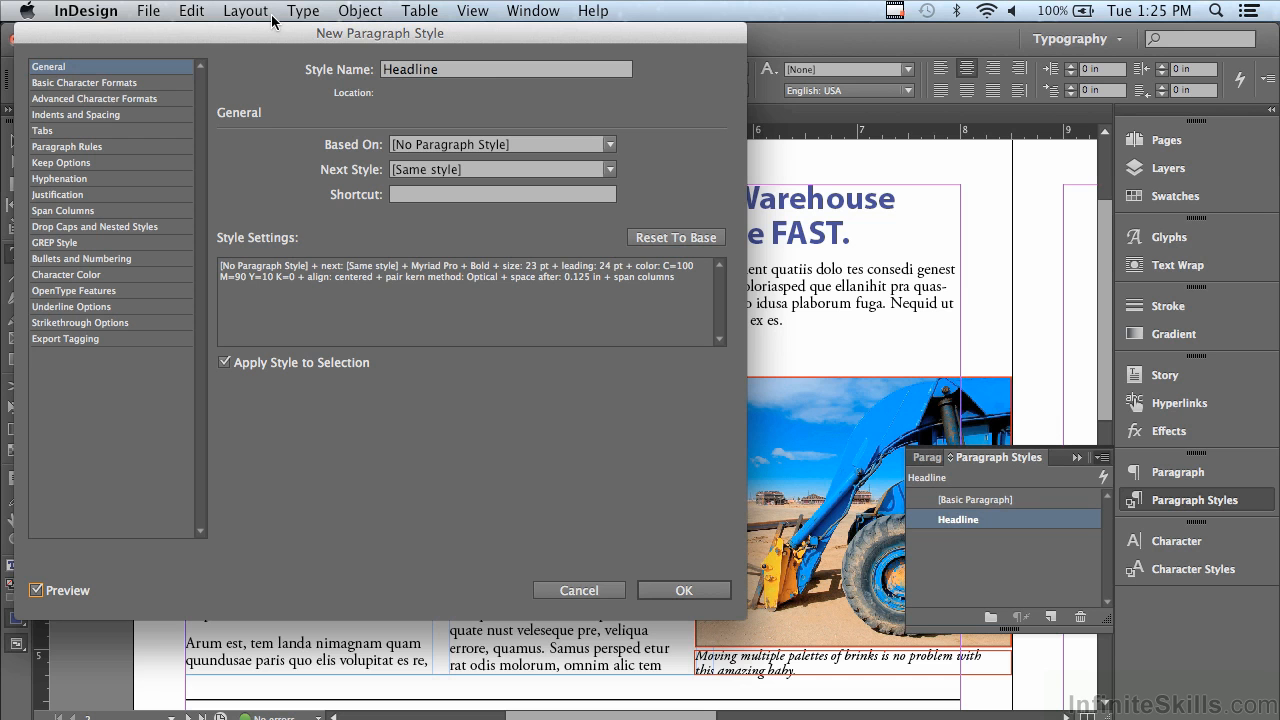
pyautogui.moveTo(272, 20); pyautogui.dragTo(799, 20)
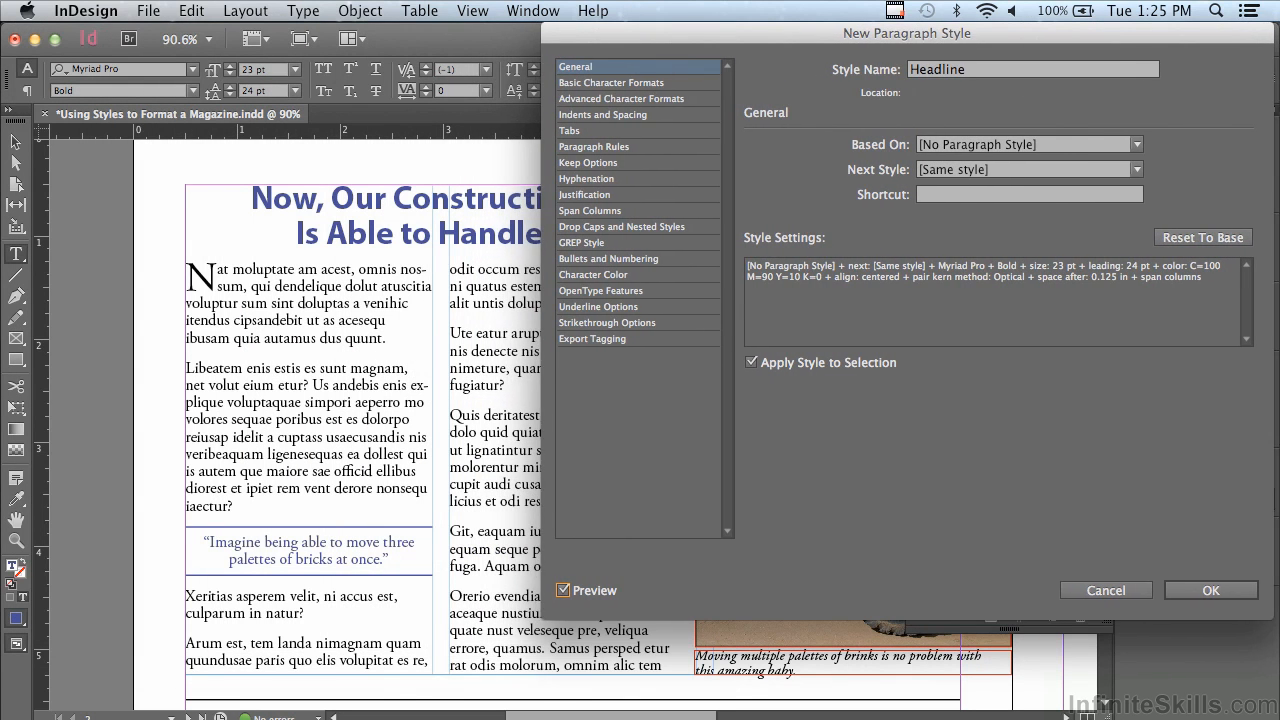
pyautogui.click(1198, 586)
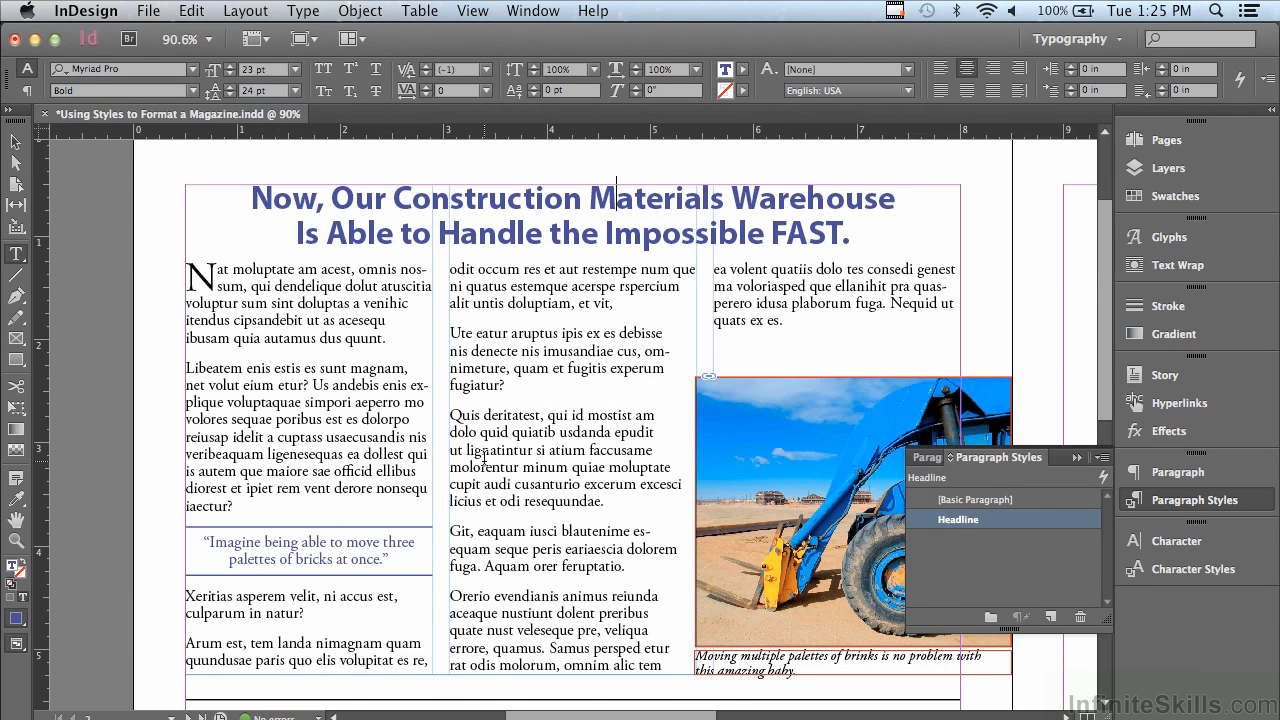
# Create a paragraph style named Body Text from the article's second paragraph, beginning "Libeatem enis estis".
pyautogui.click(187, 366)
pyautogui.click(261, 401)
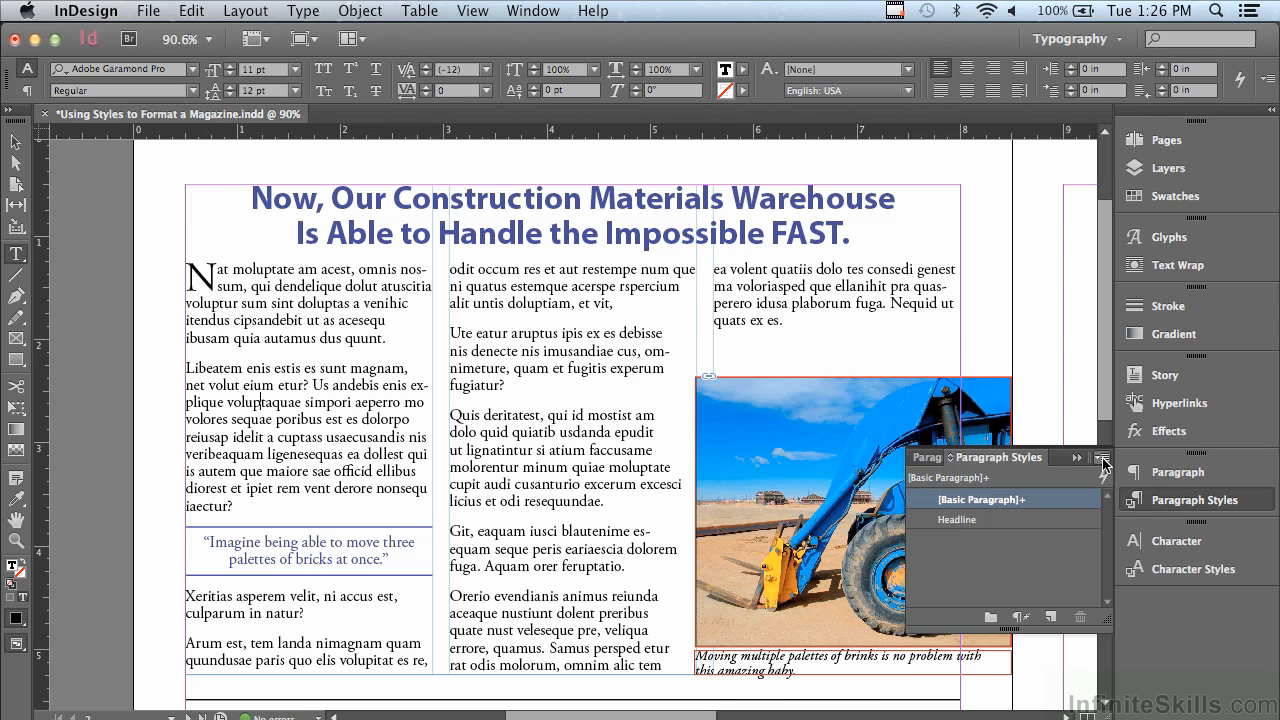
pyautogui.click(1102, 459)
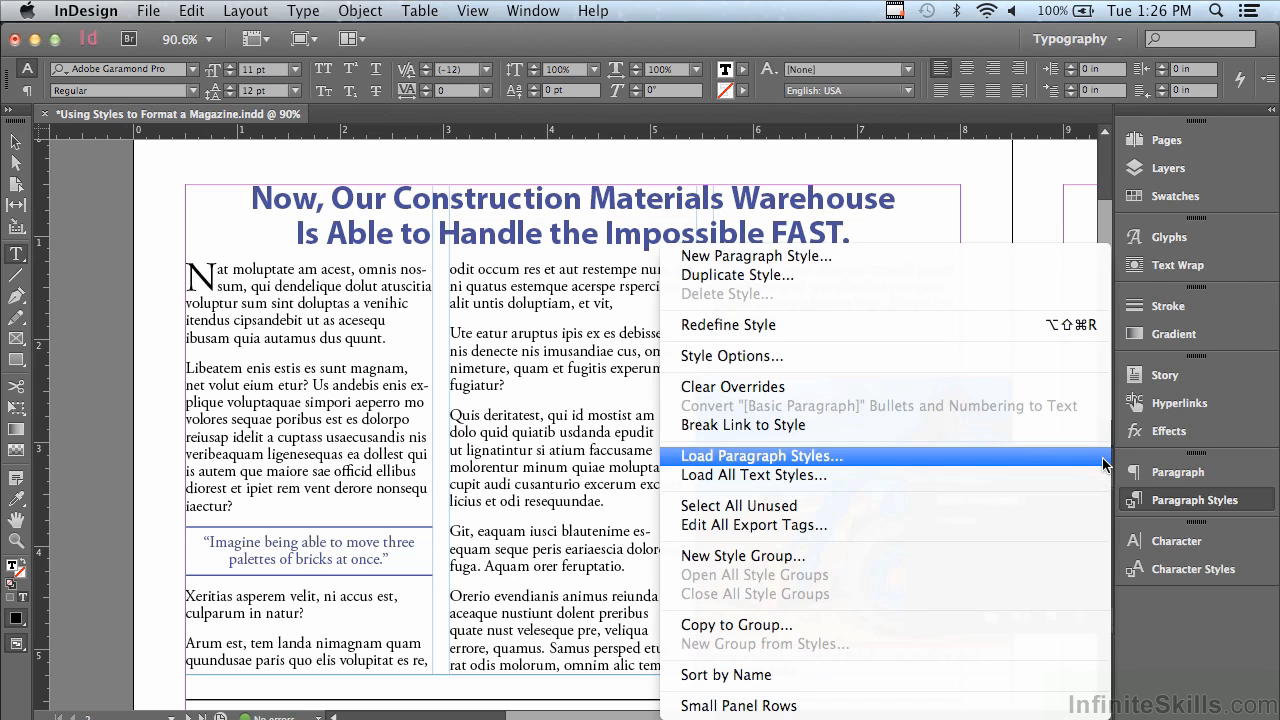
pyautogui.click(939, 256)
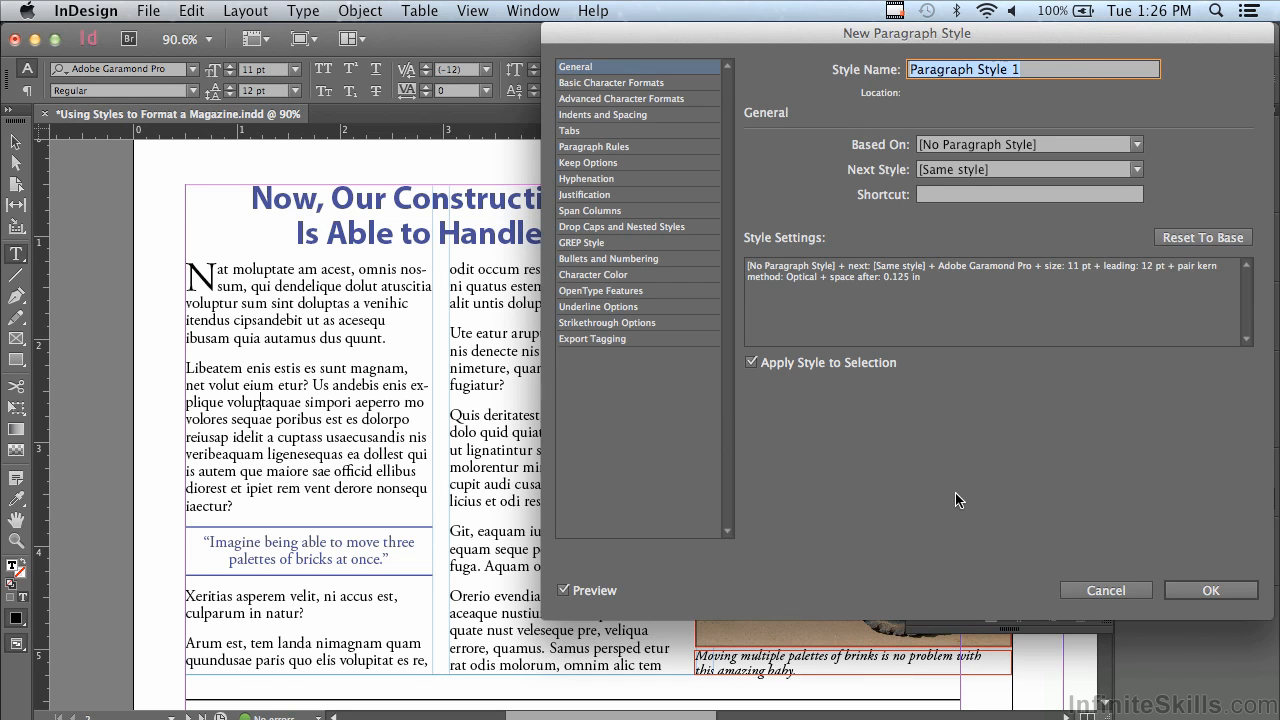
pyautogui.write('Bo')
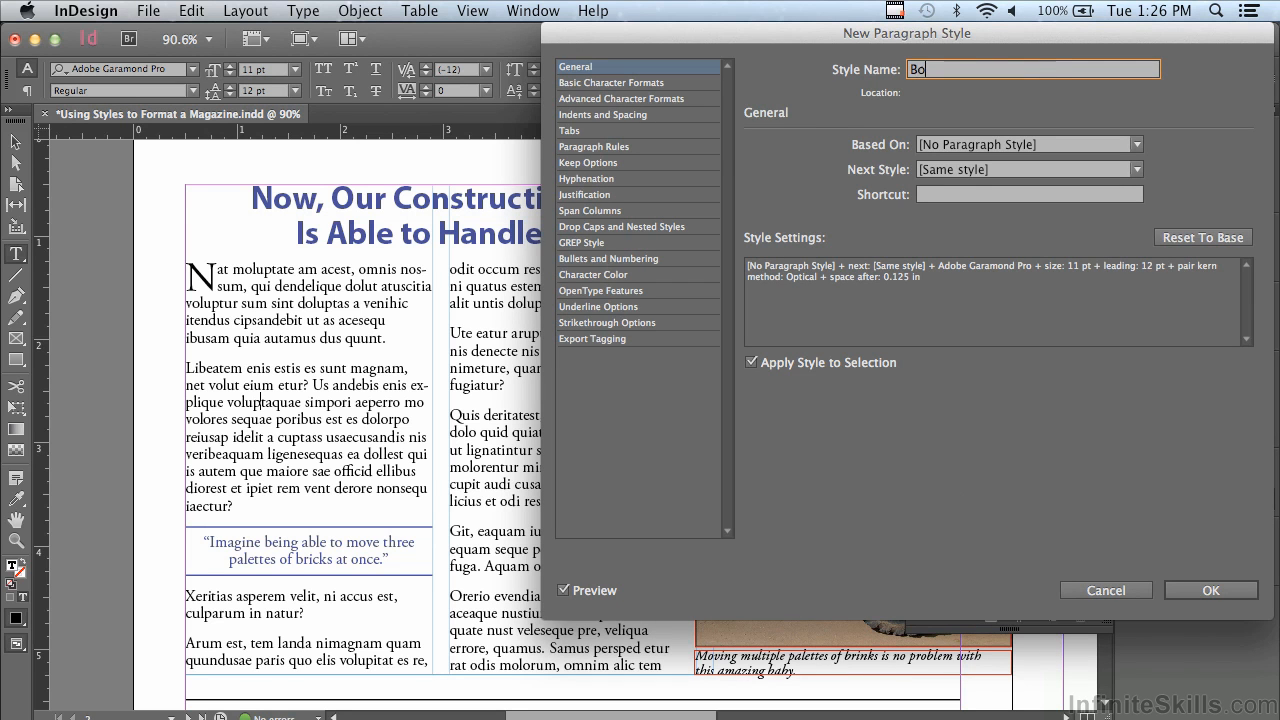
pyautogui.write('dy Text')
pyautogui.click(1208, 591)
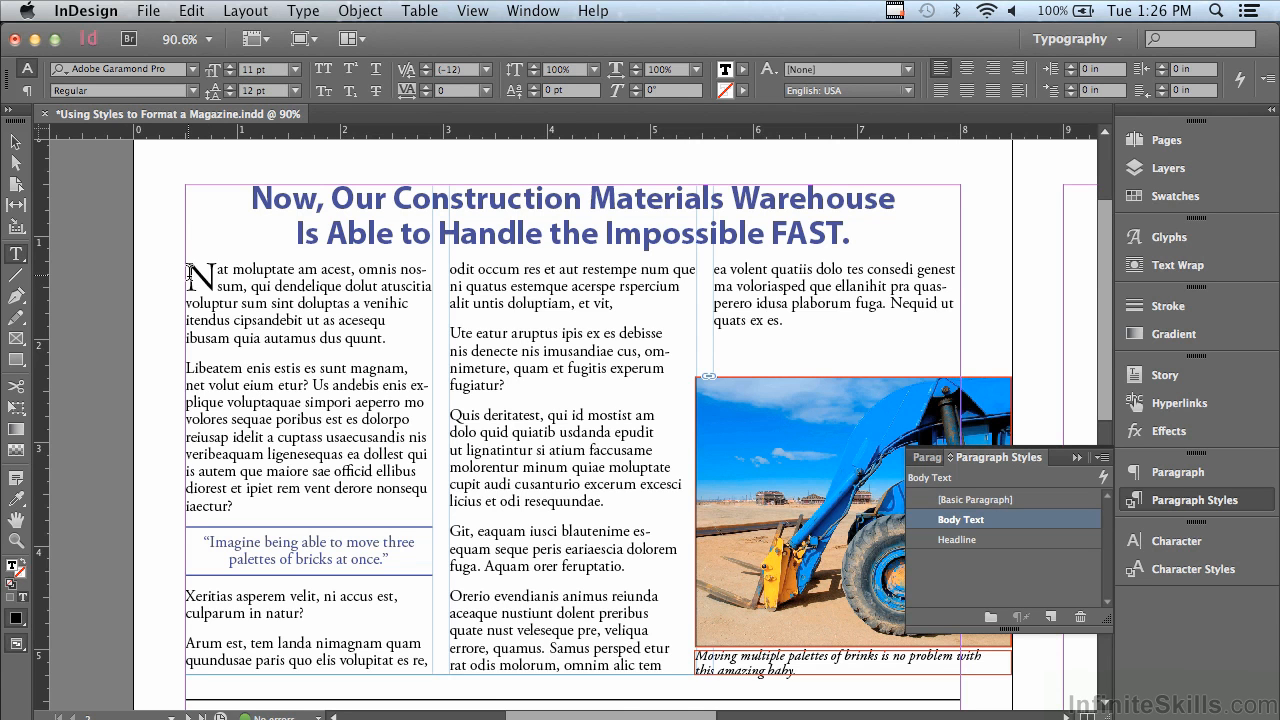
# Start a new paragraph style named Drop Cap from the article's opening paragraph and base it on Body Text.
pyautogui.click(293, 302)
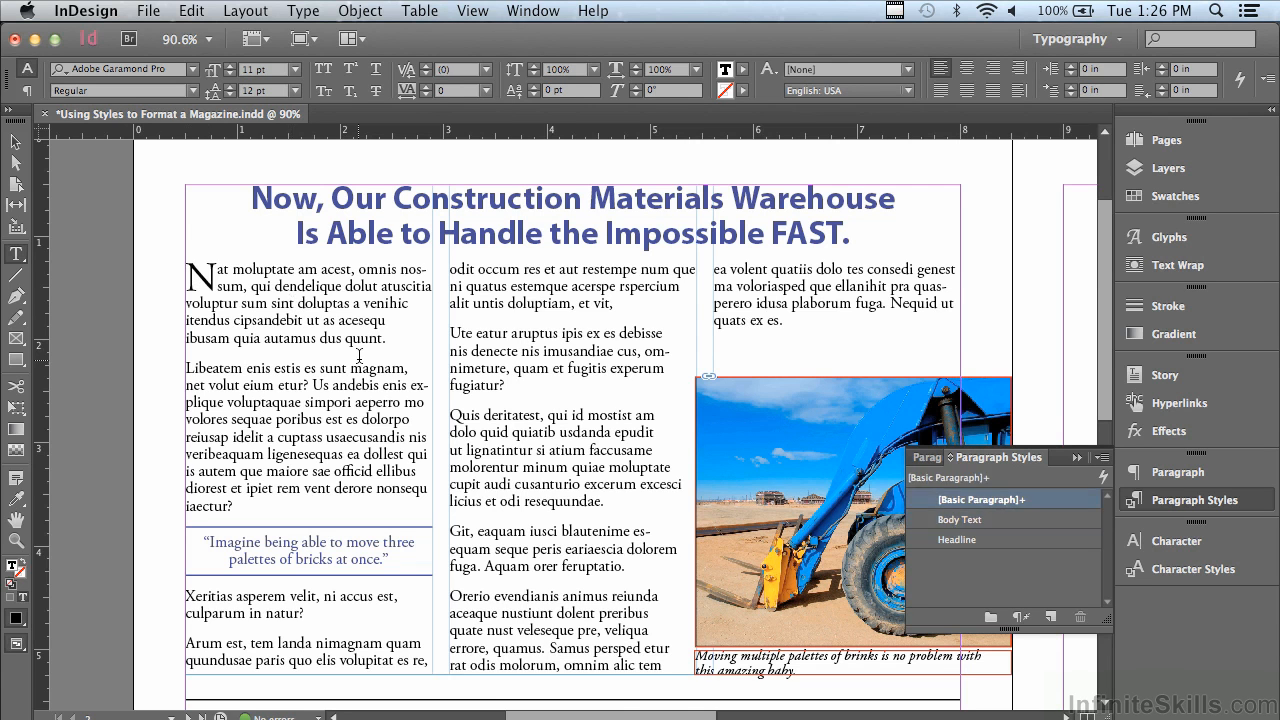
pyautogui.click(1100, 459)
pyautogui.click(884, 248)
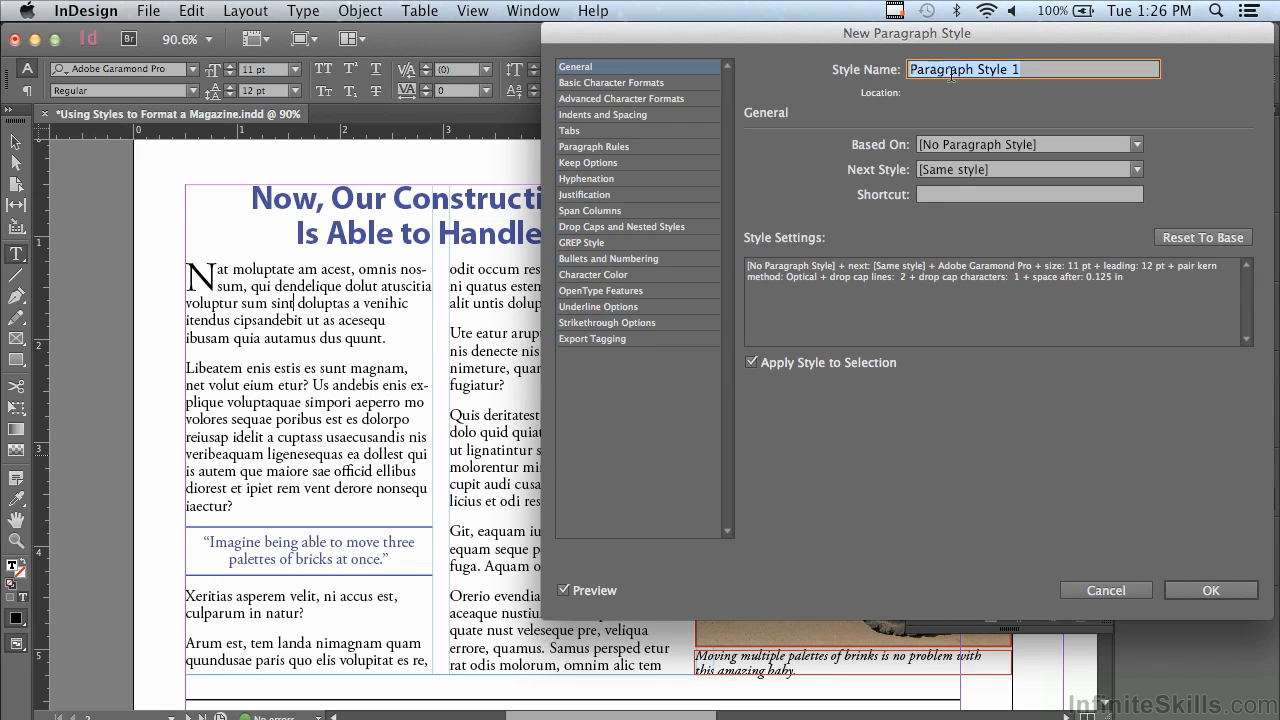
pyautogui.write('Drop Cap')
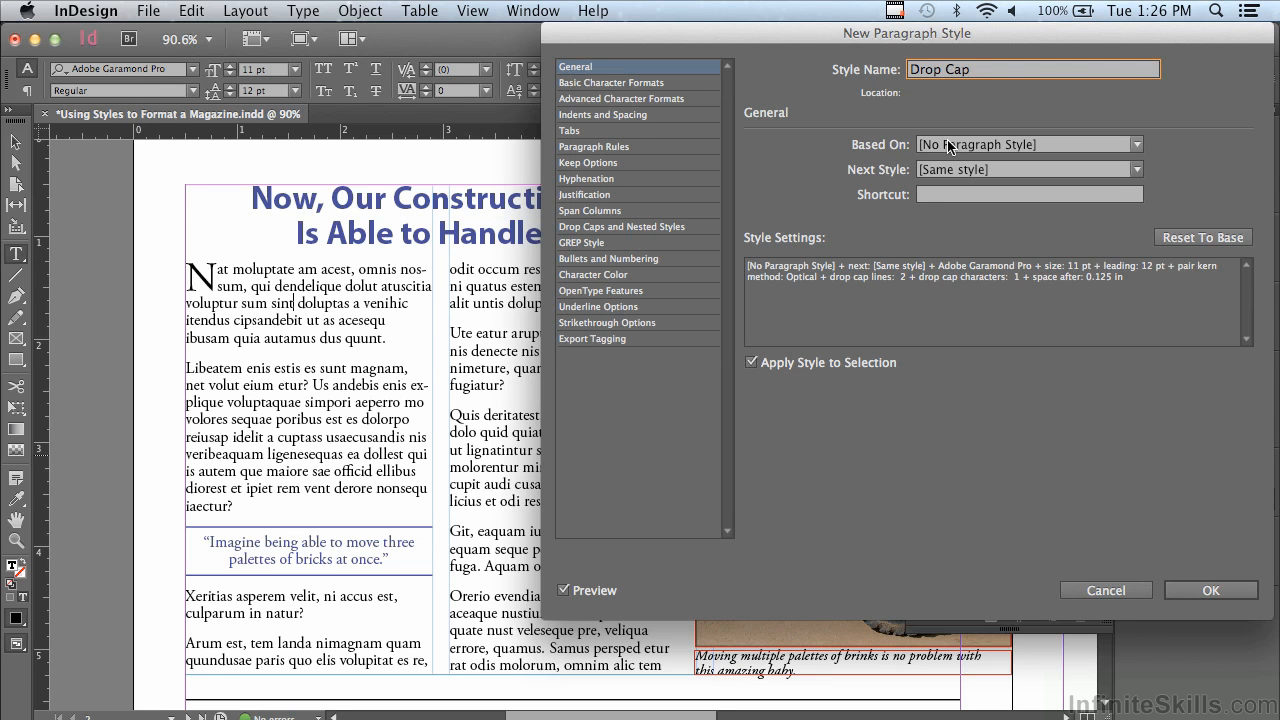
pyautogui.click(948, 146)
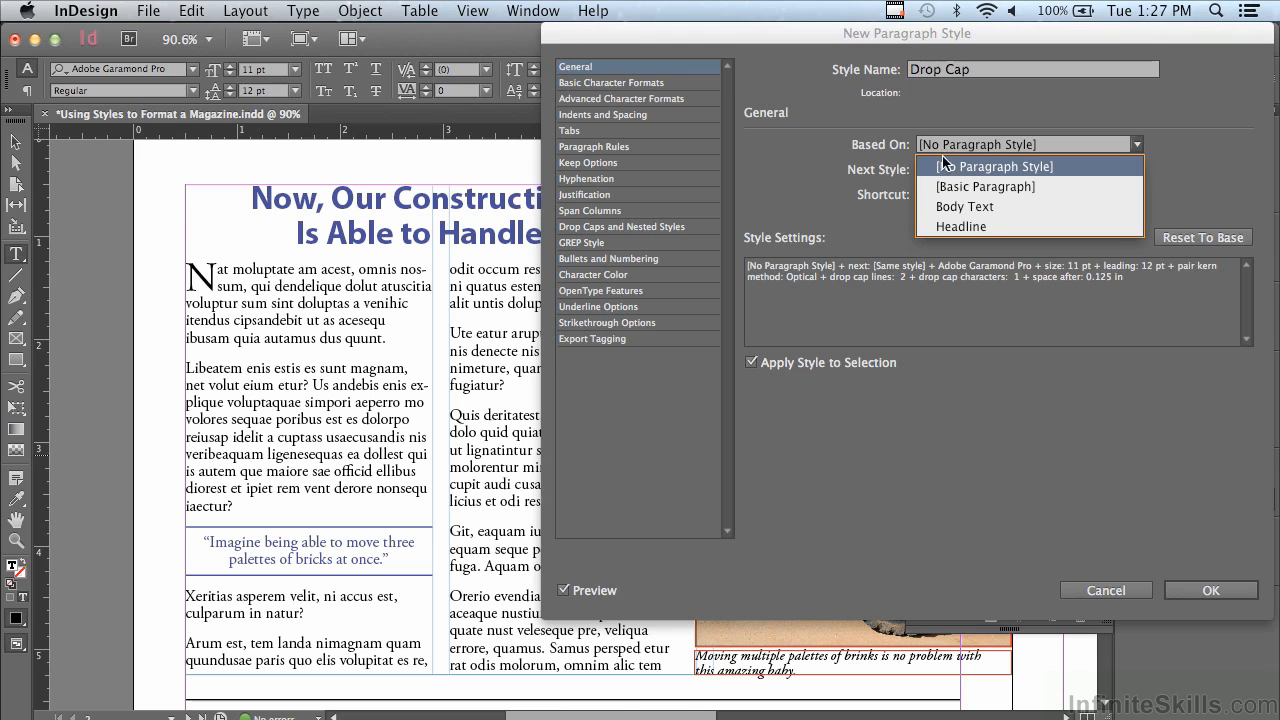
pyautogui.click(938, 206)
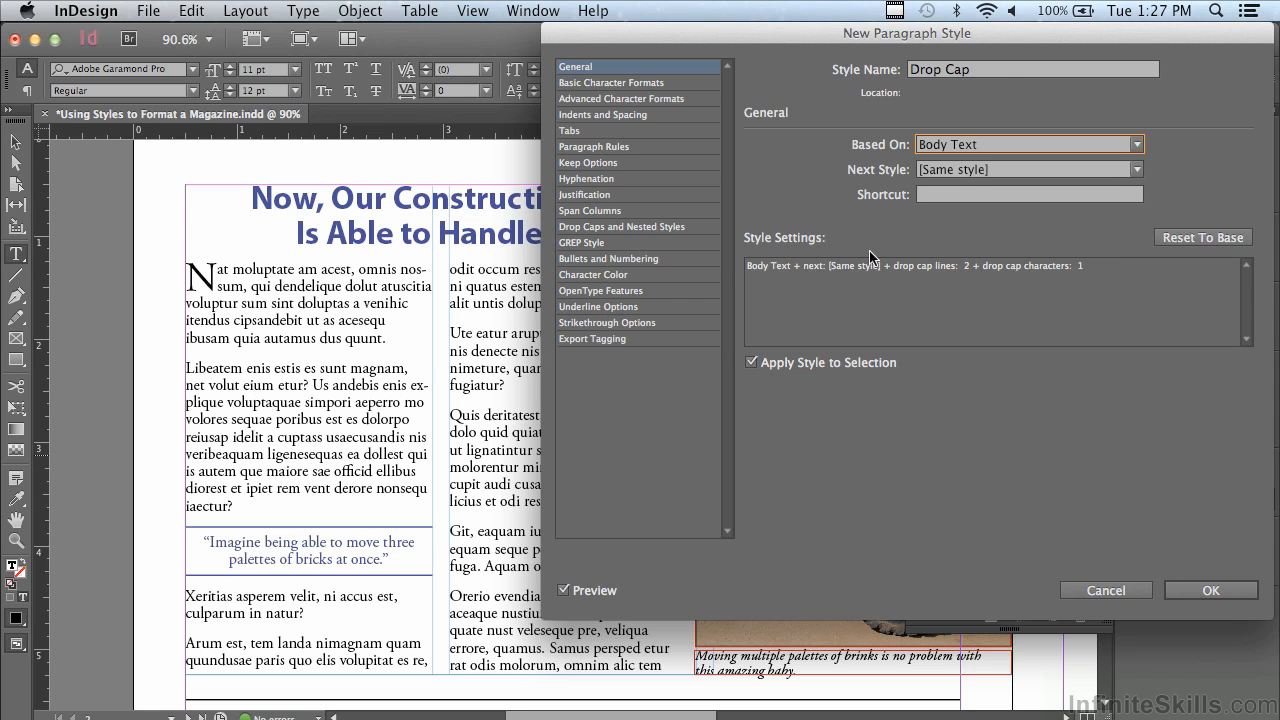
# Assign the Red Bold character style to the drop cap in the Drop Cap style and finish creating the style.
pyautogui.click(638, 228)
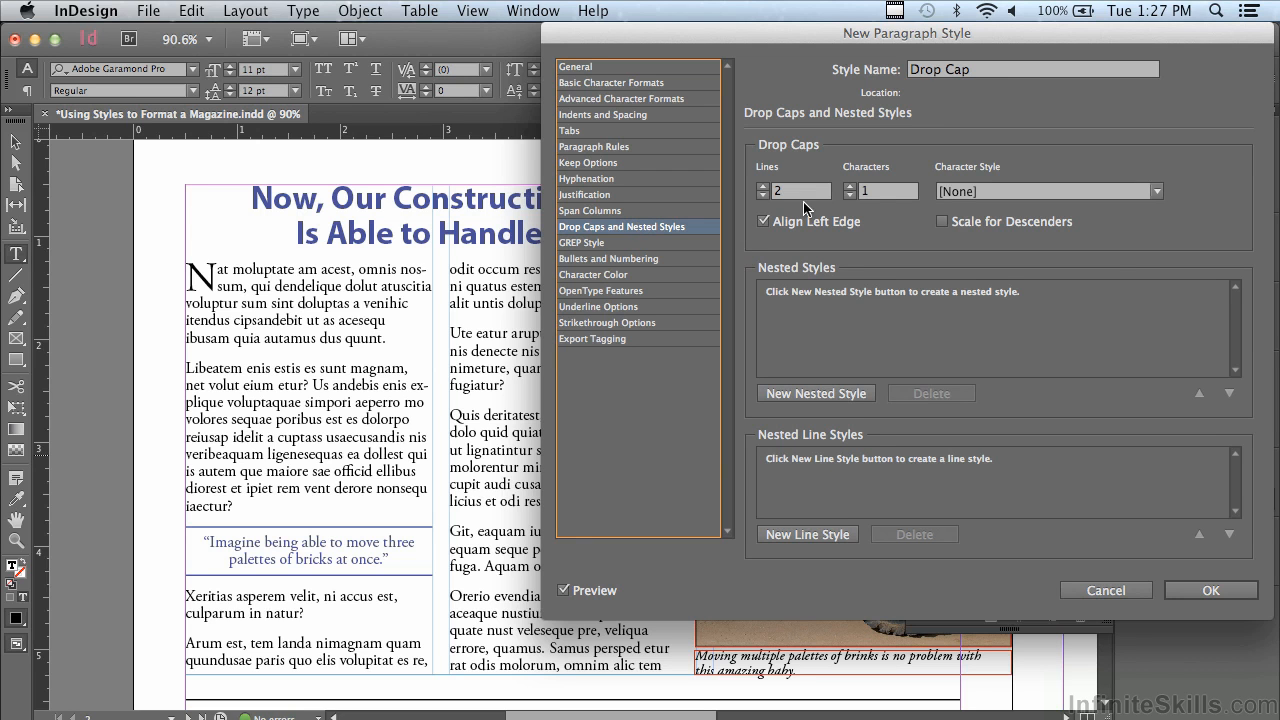
pyautogui.click(960, 200)
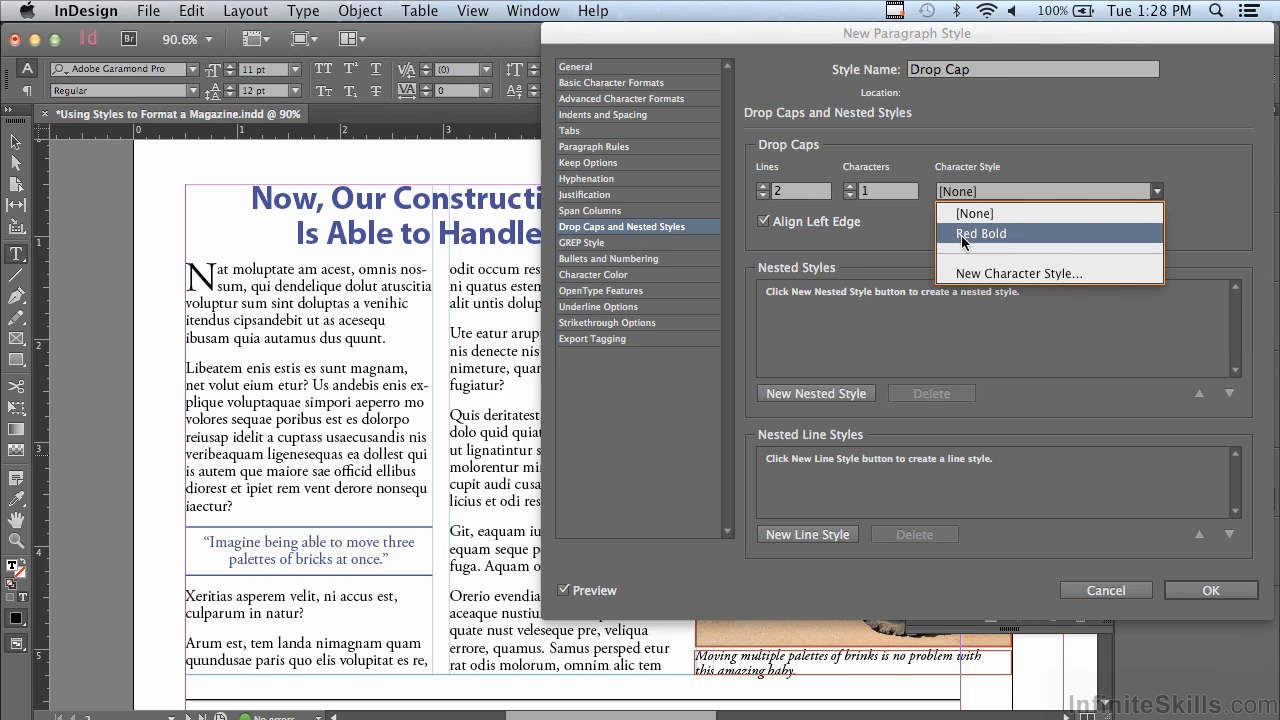
pyautogui.click(961, 235)
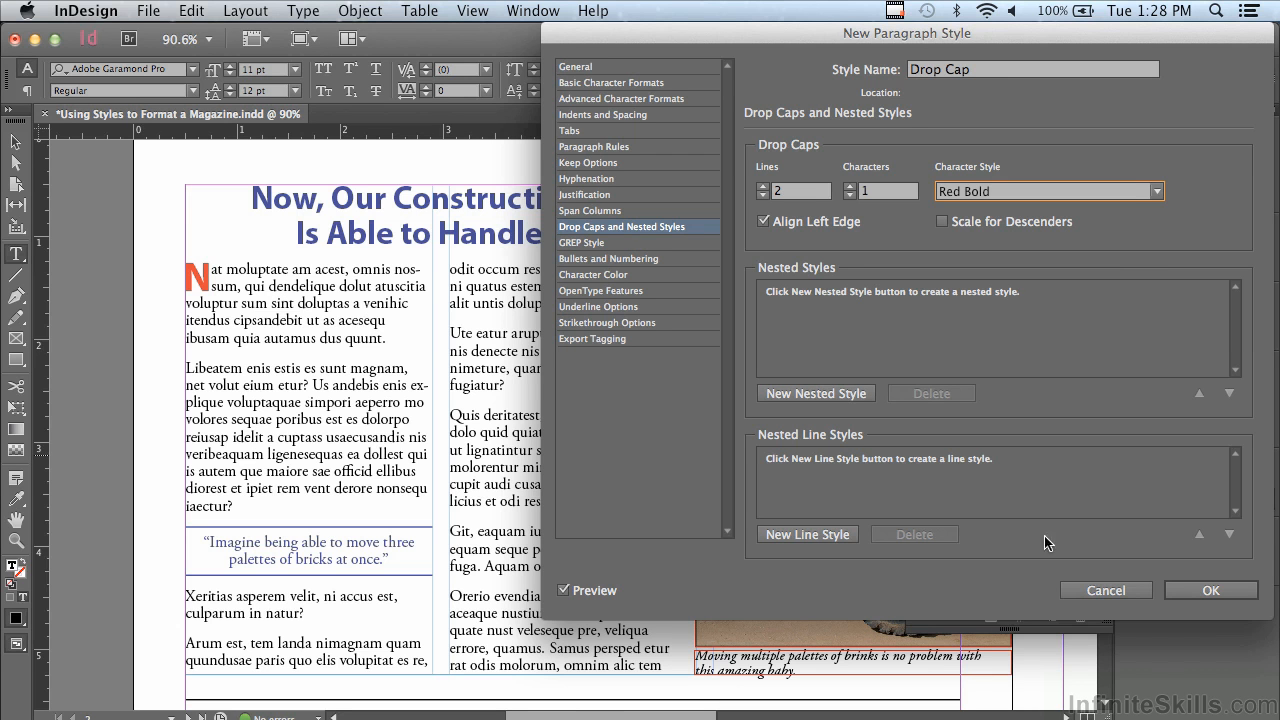
pyautogui.click(1208, 590)
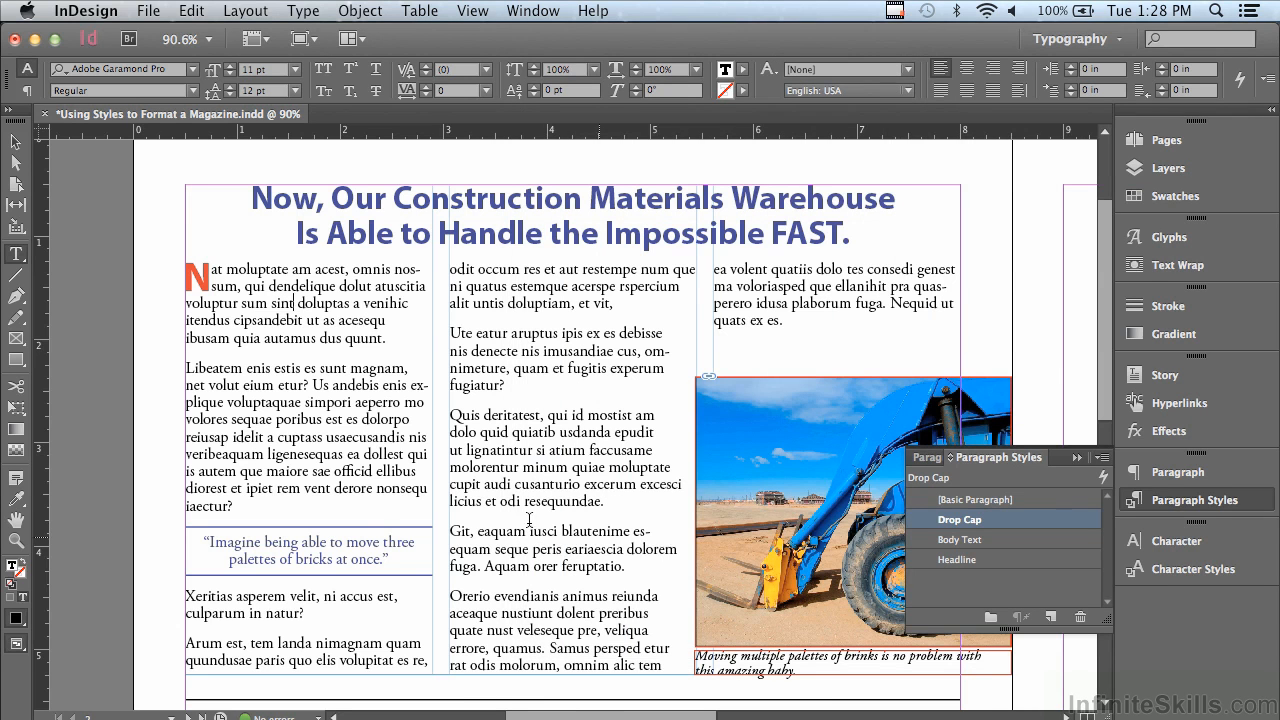
# Create a paragraph style named Pull Quotes from the blue ruled quotation in the article's first column.
pyautogui.click(327, 540)
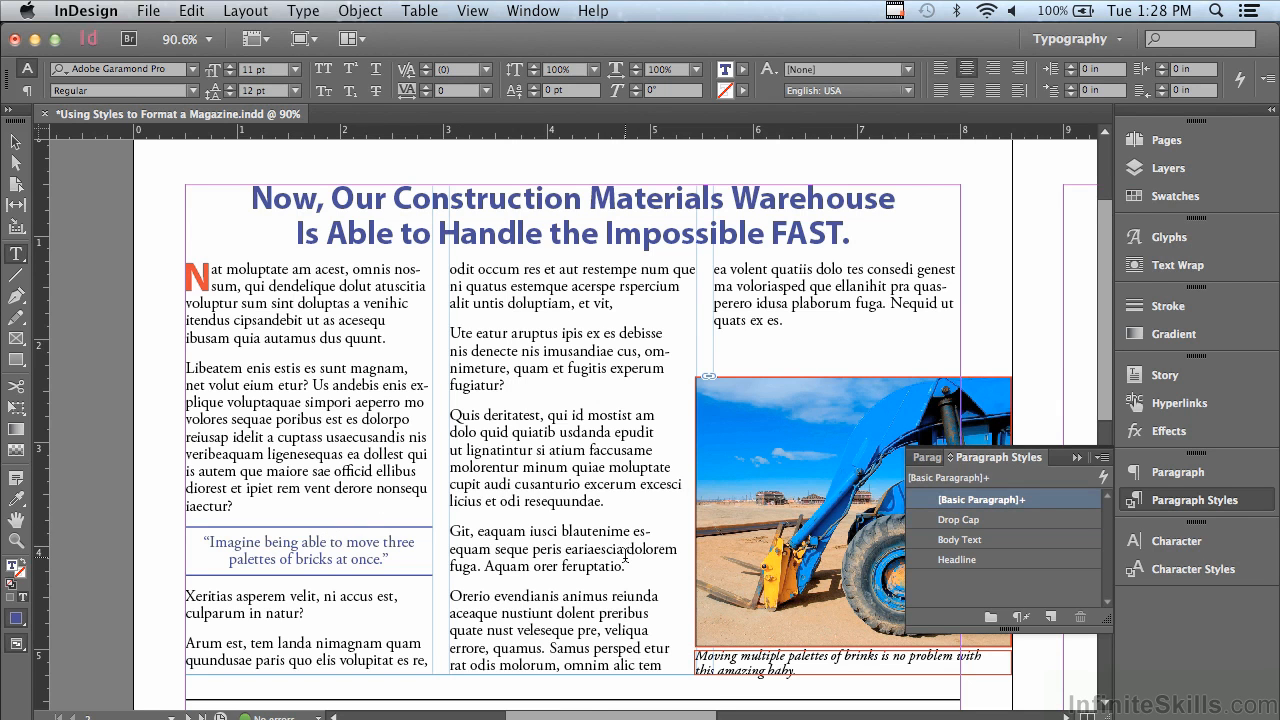
pyautogui.click(1102, 459)
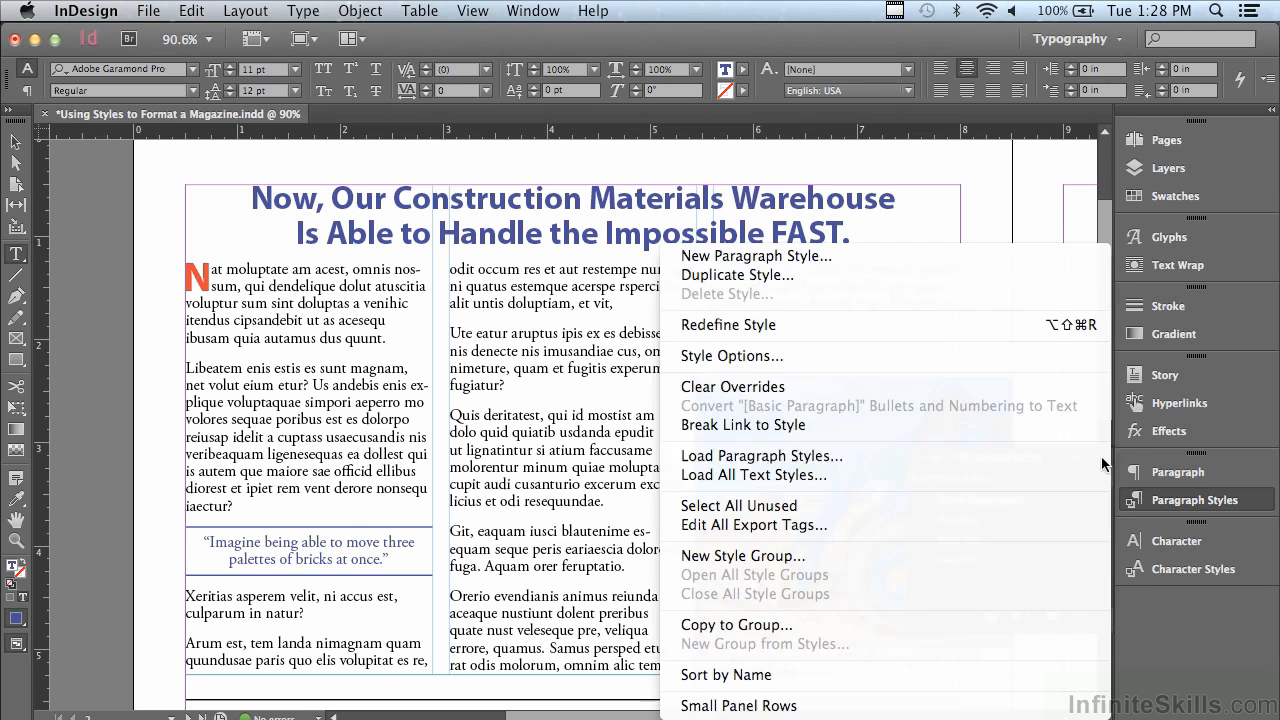
pyautogui.click(975, 258)
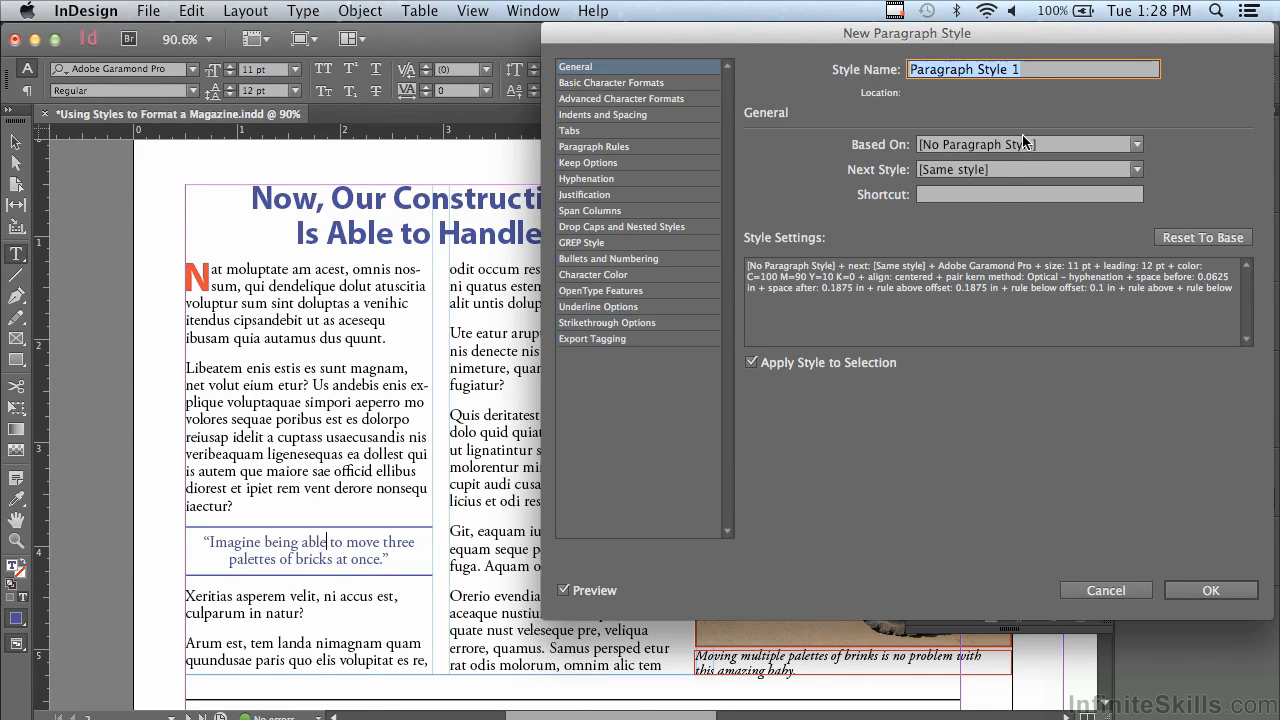
pyautogui.write('Pull ')
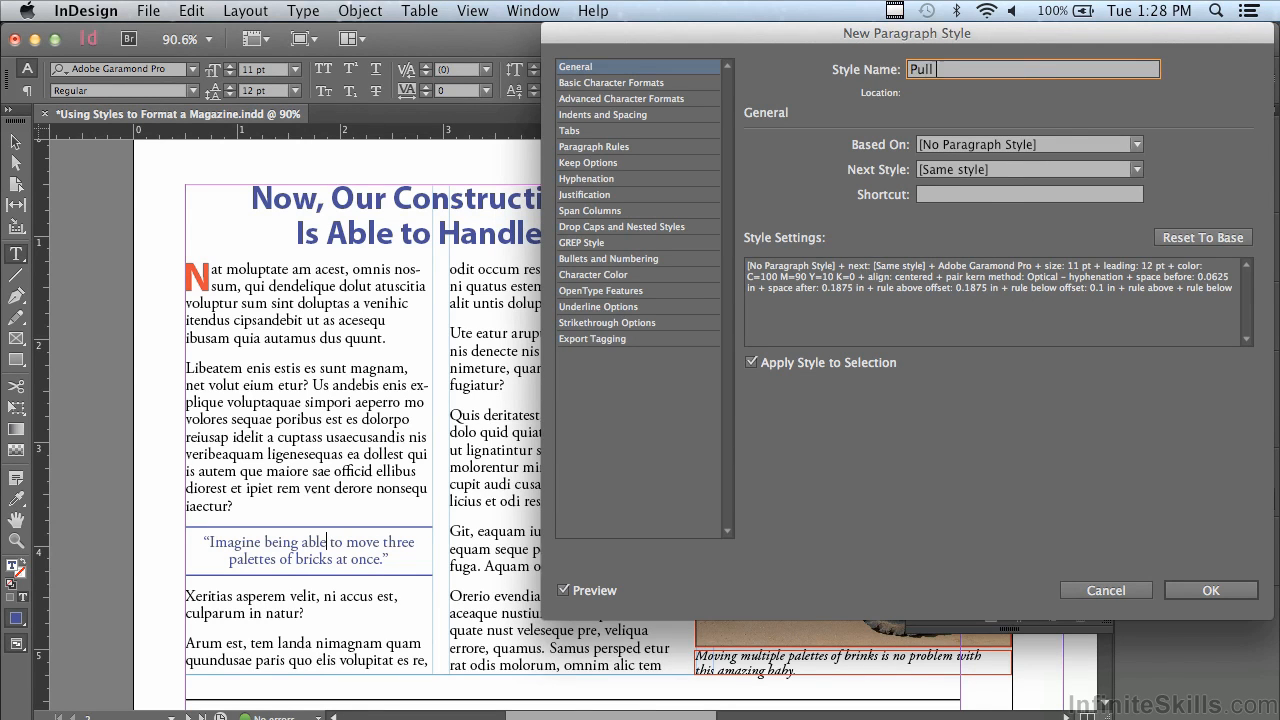
pyautogui.write('Quotes')
pyautogui.click(1179, 594)
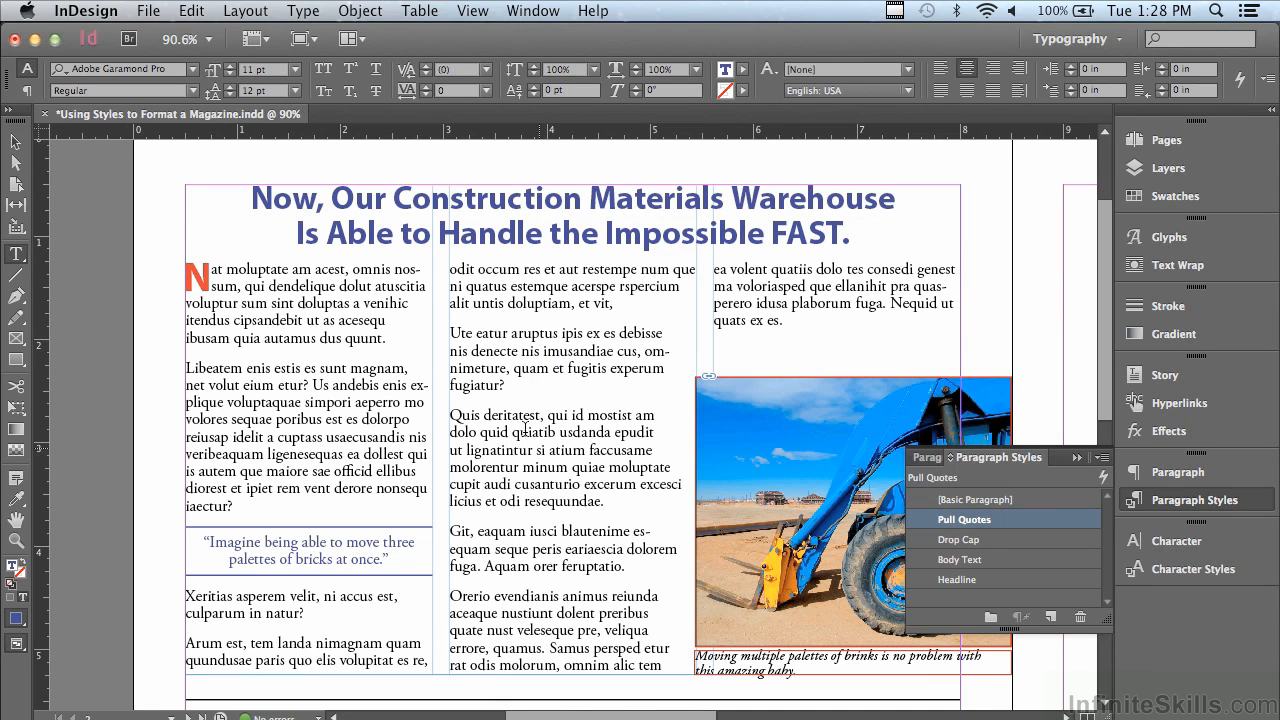
# Apply the Body Text style to the upper article's remaining paragraphs, from "Xeritias asperem velit" to the end of the third column.
pyautogui.moveTo(348, 385); pyautogui.dragTo(360, 456)
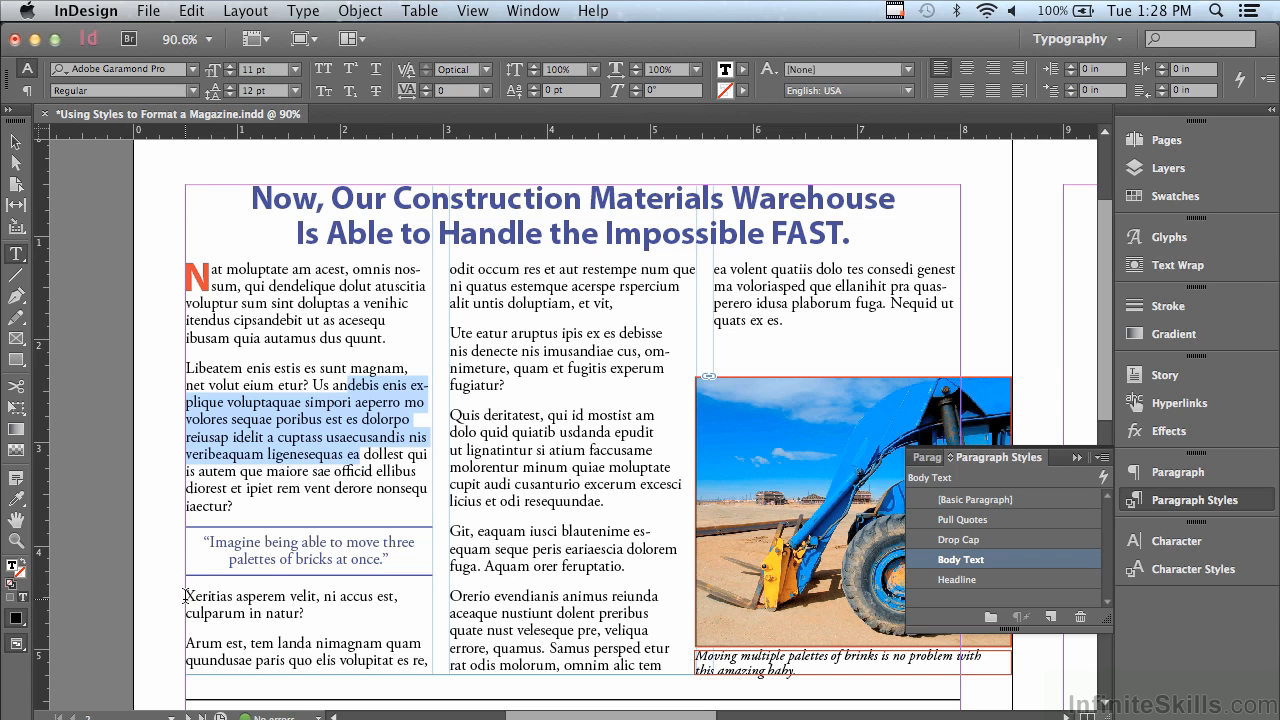
pyautogui.moveTo(185, 596); pyautogui.dragTo(883, 645)
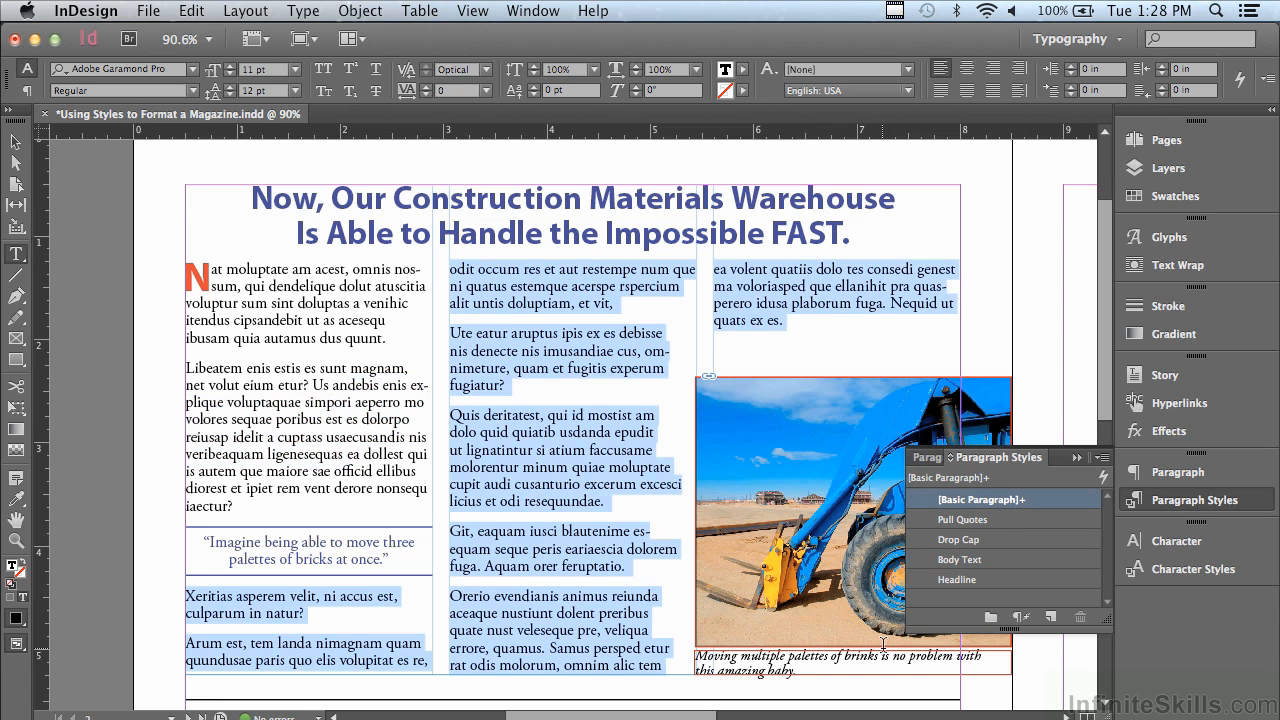
pyautogui.click(998, 558)
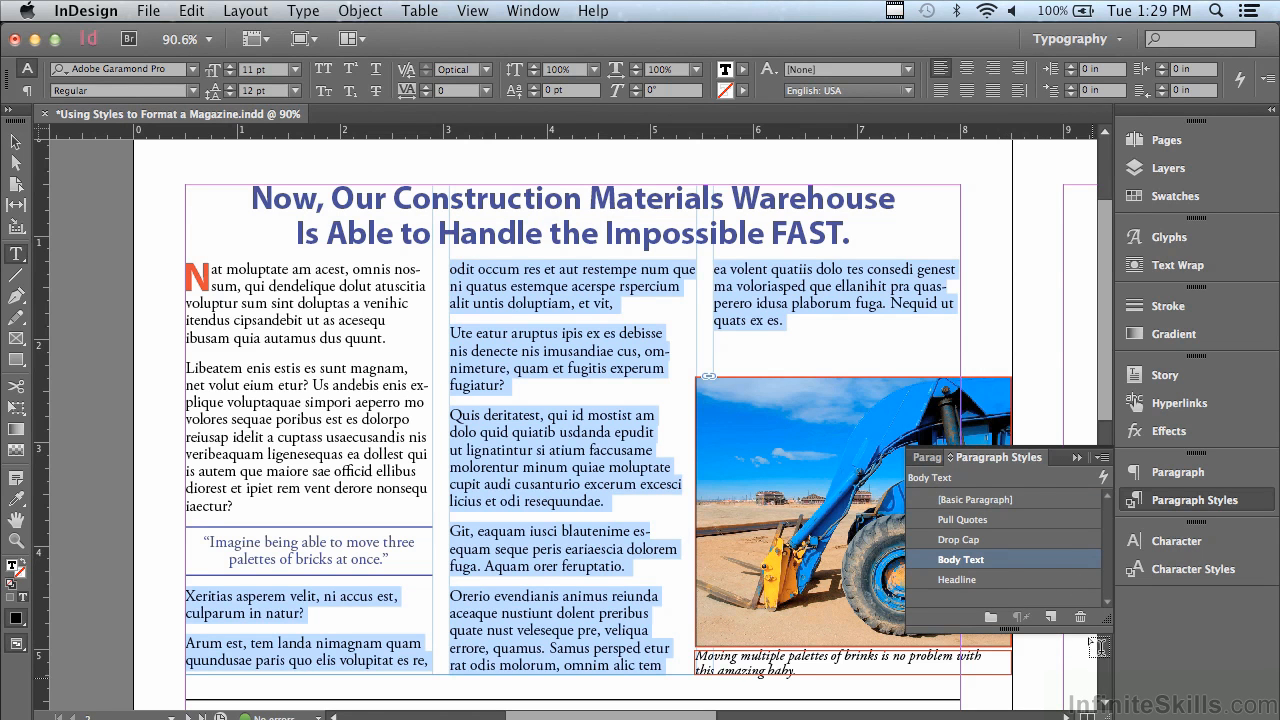
# Create a paragraph style named Caption from the italic caption below the blue loader photo.
pyautogui.moveTo(1105, 378)
pyautogui.mouseDown()
pyautogui.moveTo(1106, 391)
pyautogui.moveTo(1107, 376)
pyautogui.mouseUp()
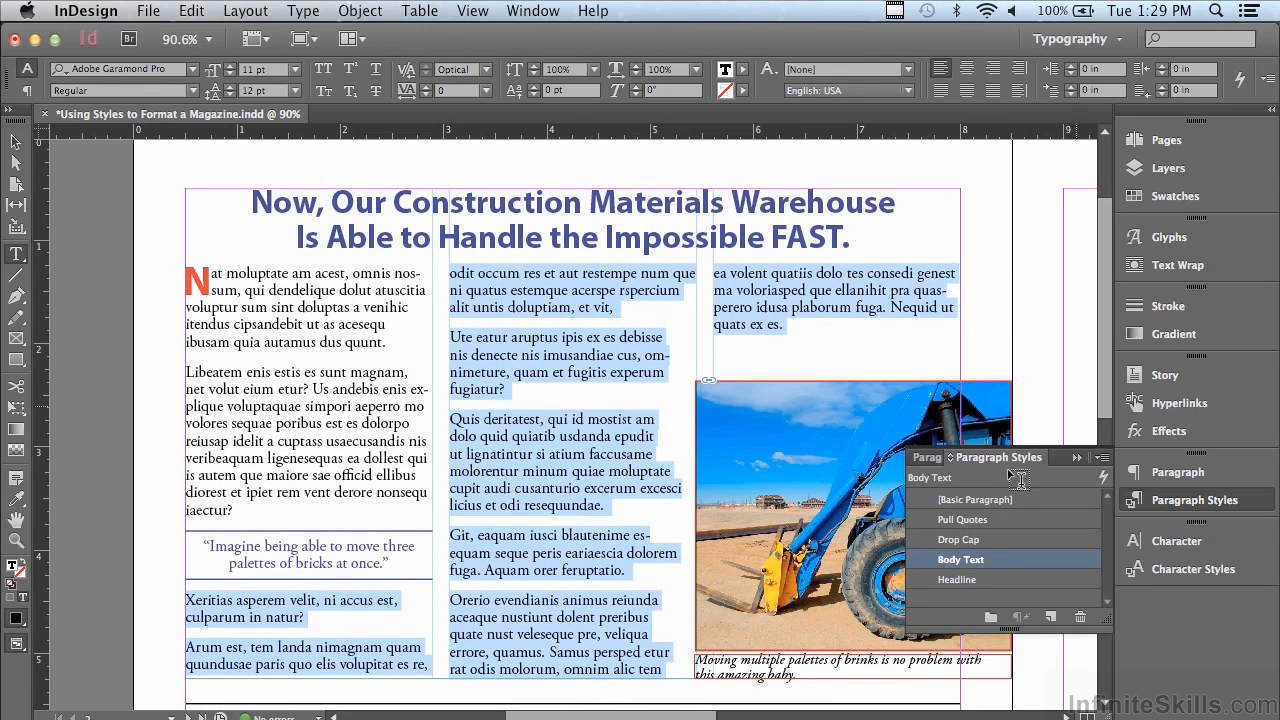
pyautogui.click(1001, 662)
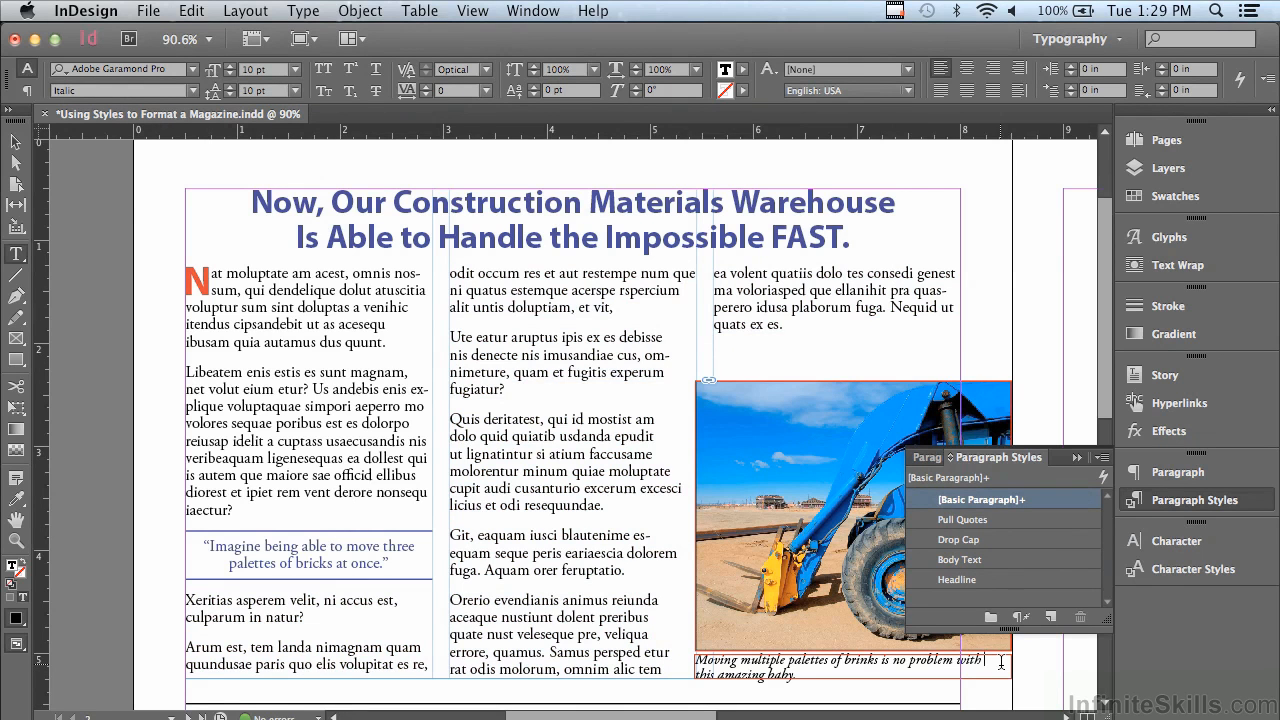
pyautogui.press('super+a')
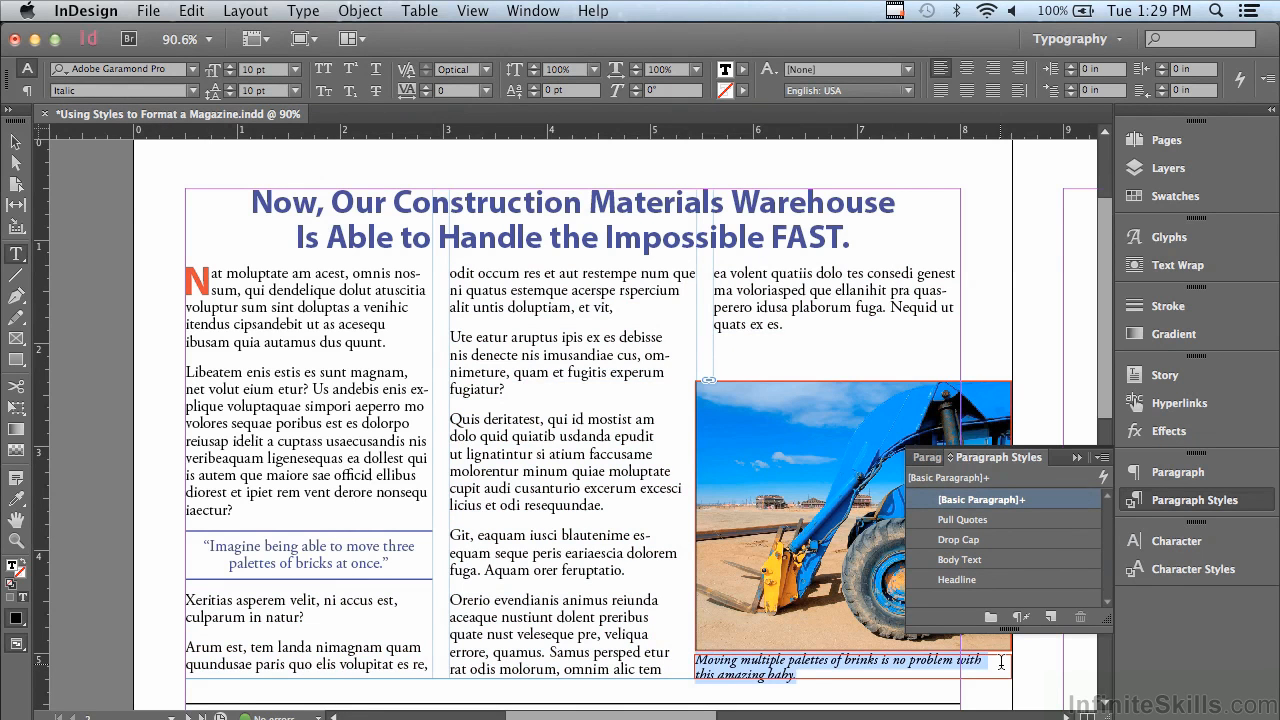
pyautogui.click(1101, 460)
pyautogui.click(888, 259)
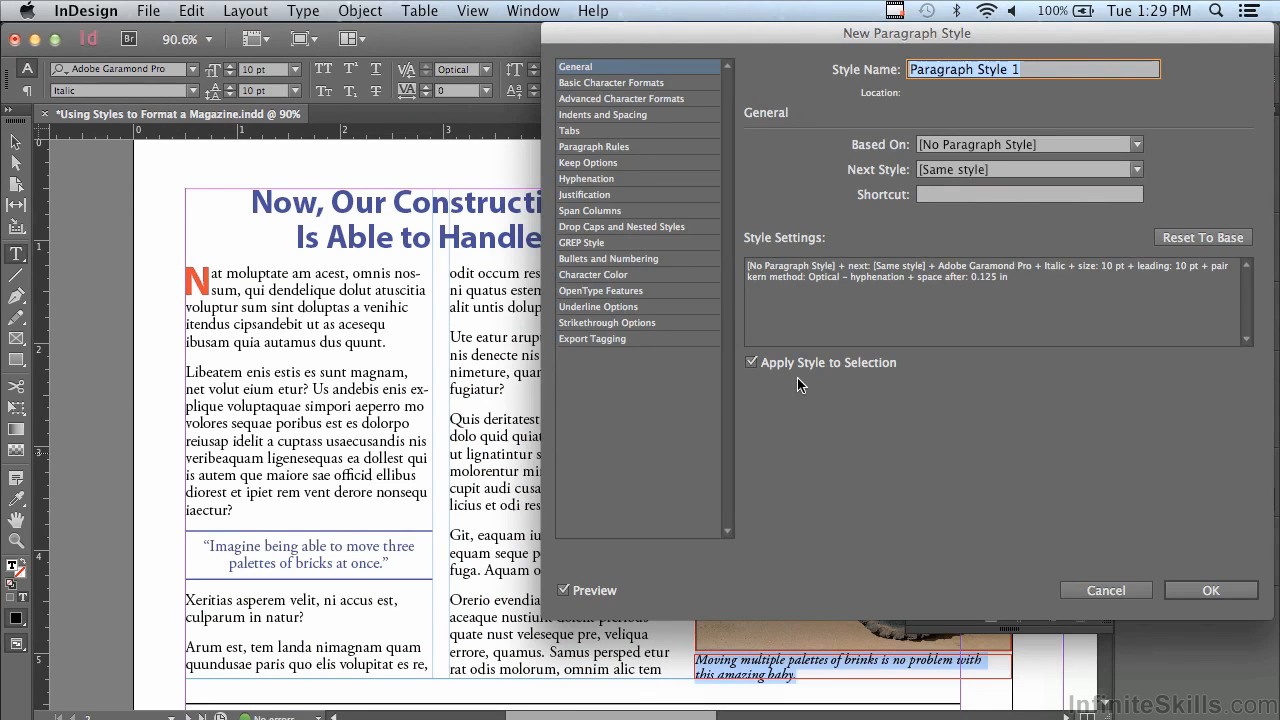
pyautogui.write('Capt')
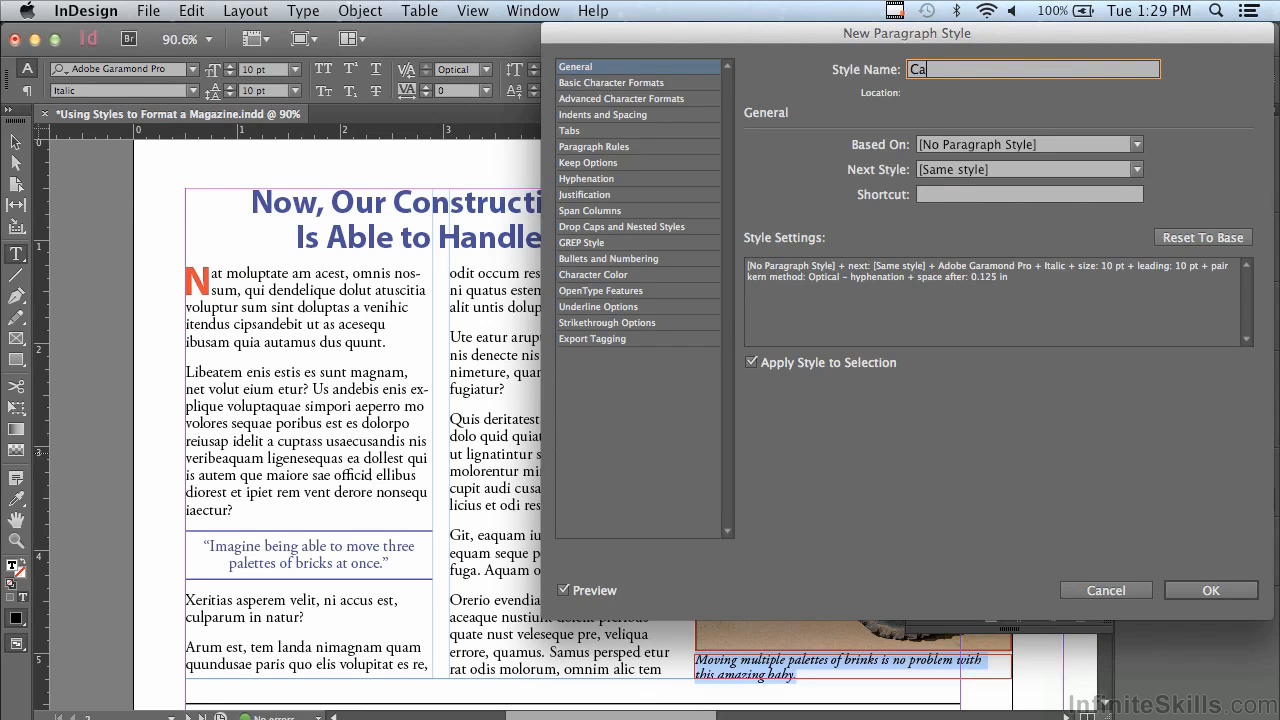
pyautogui.write('ion')
pyautogui.click(1183, 591)
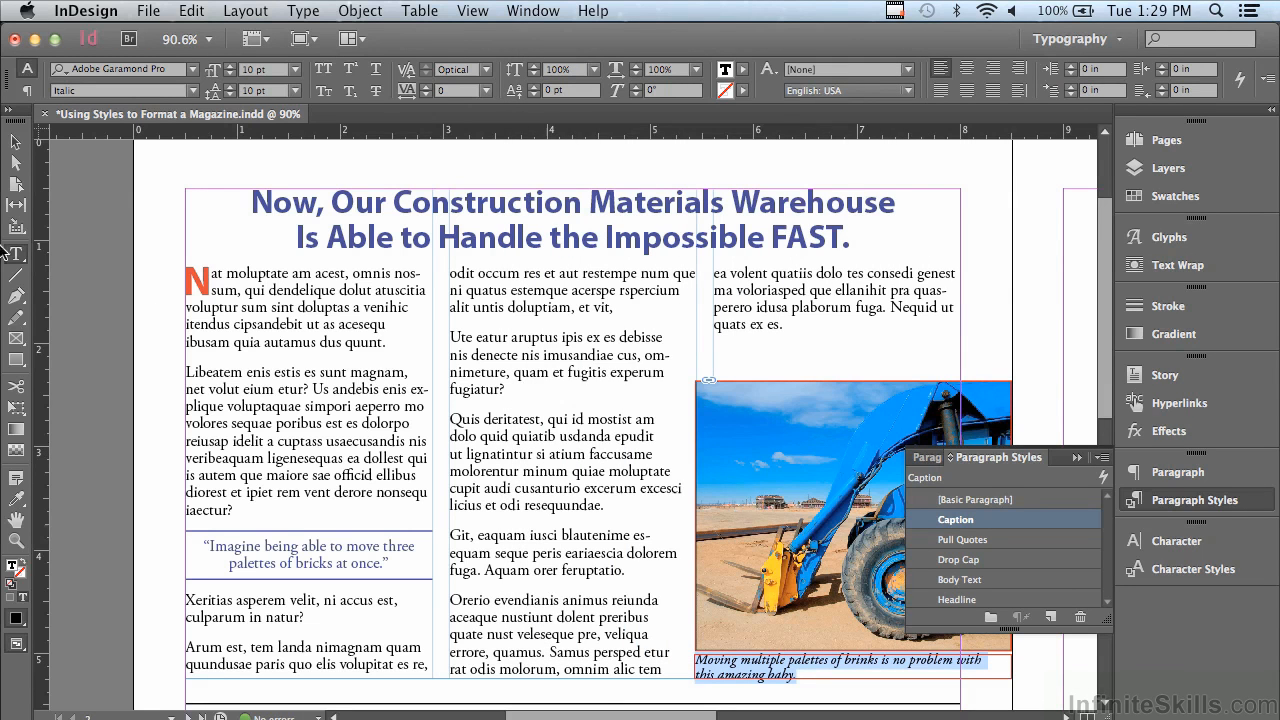
# Create an object style named Photos from the blue loader photo's frame.
pyautogui.click(15, 141)
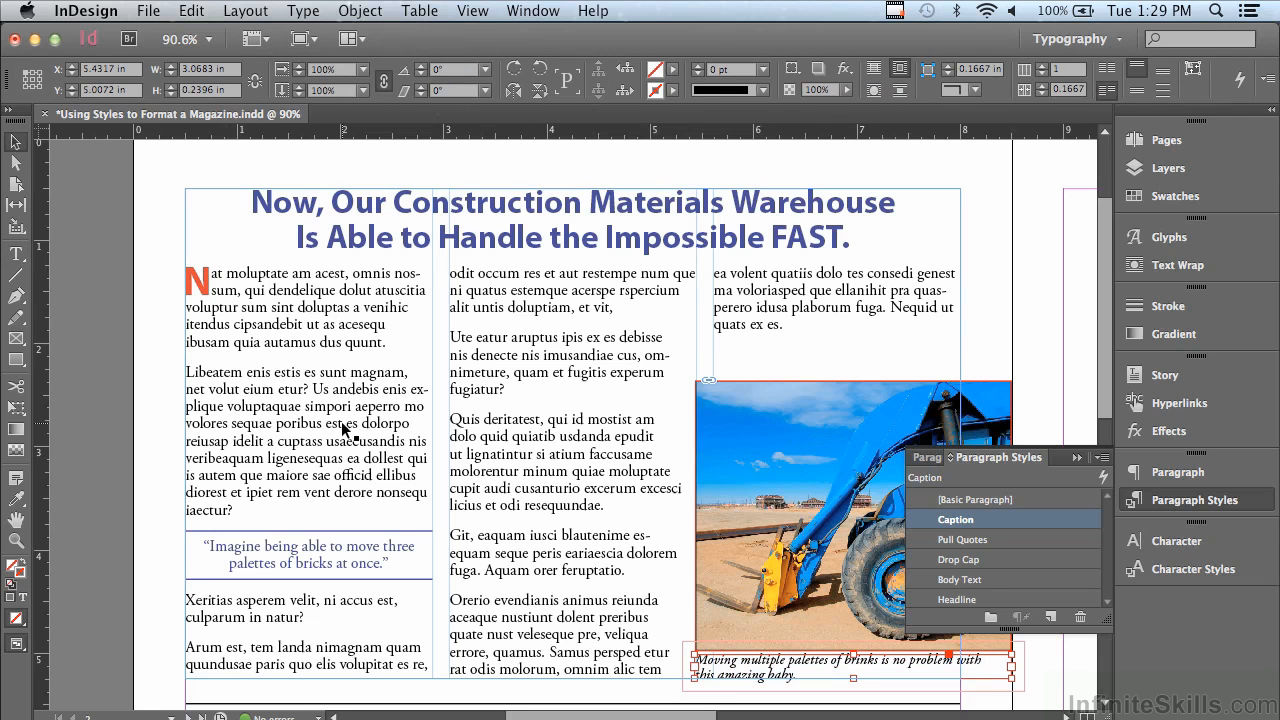
pyautogui.click(980, 415)
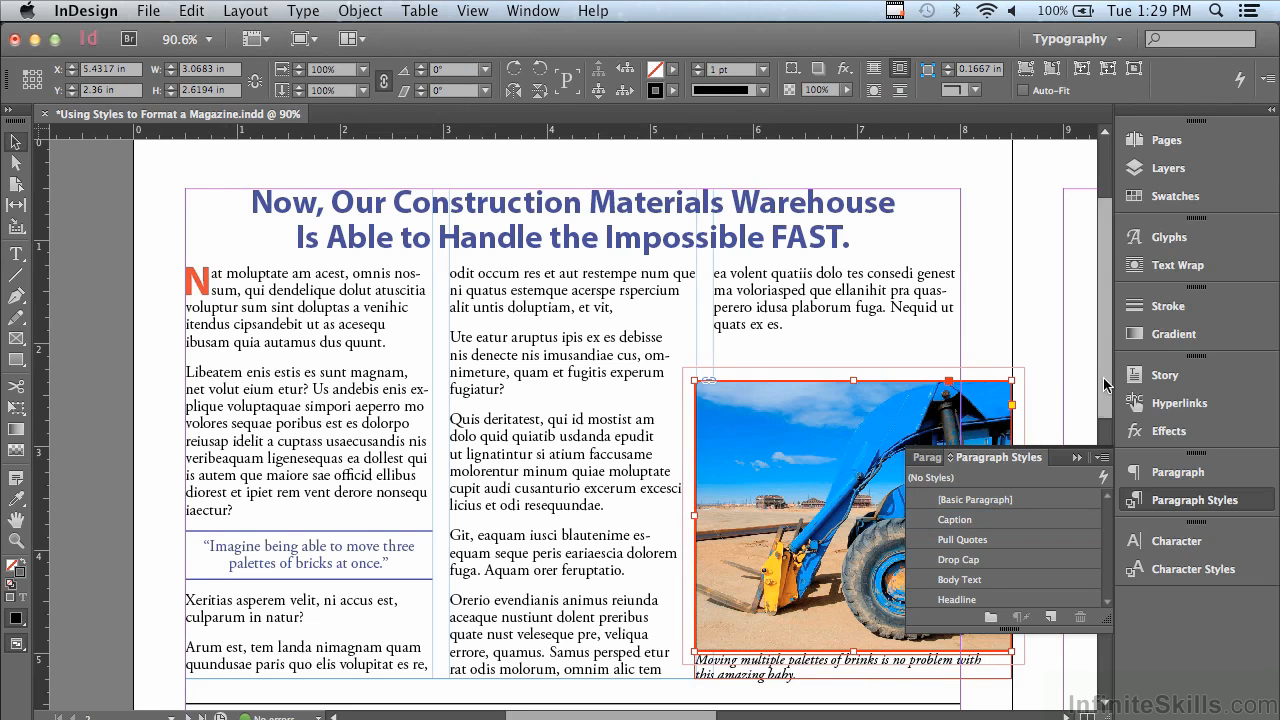
pyautogui.scroll(-5, 1107, 385)
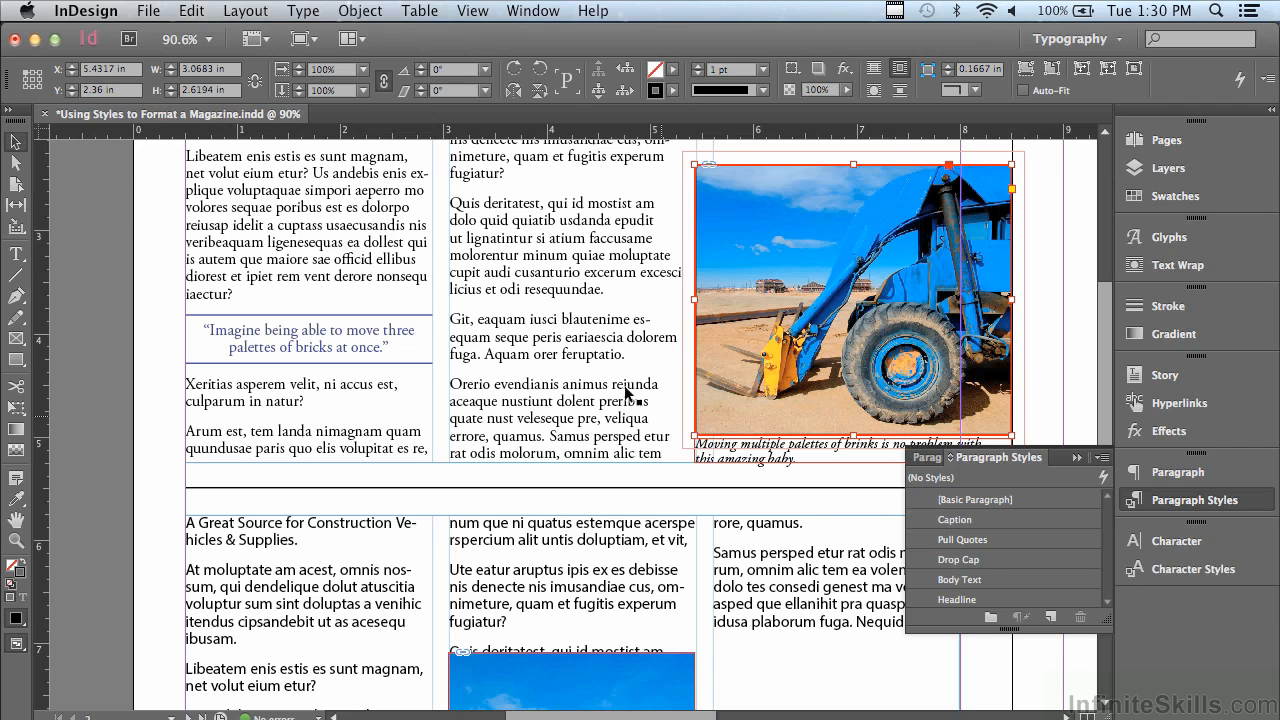
pyautogui.click(538, 14)
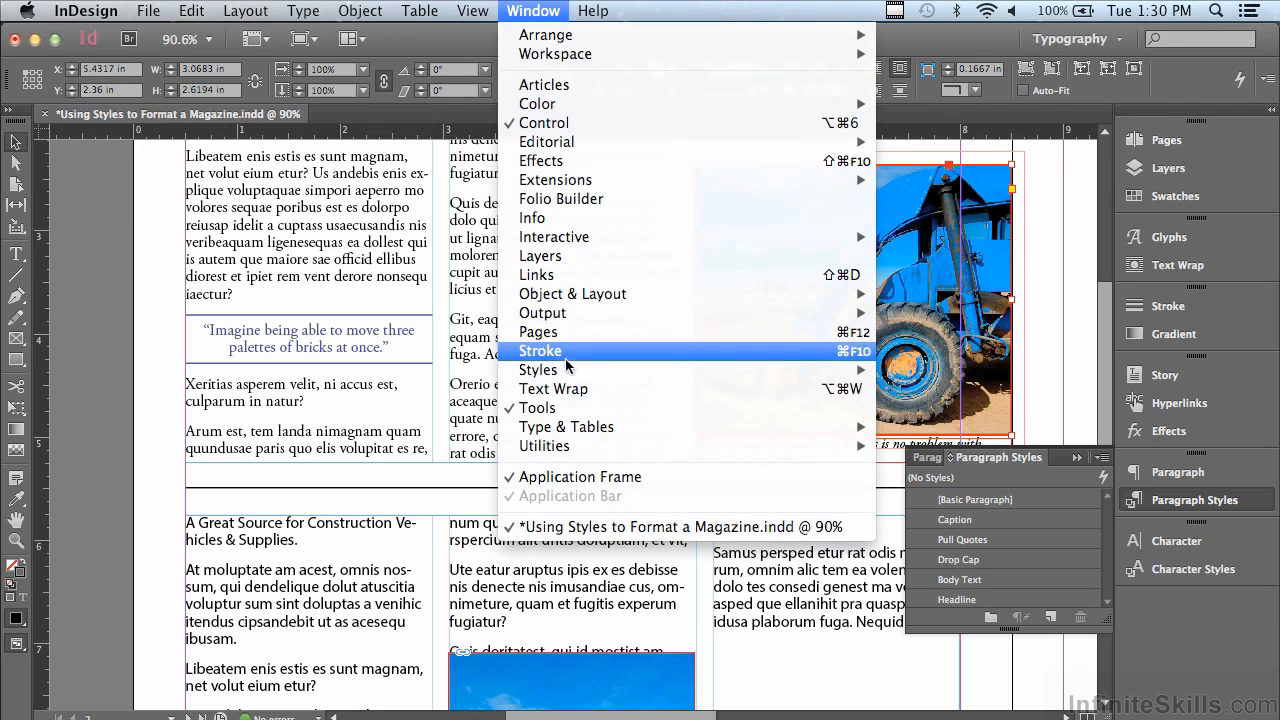
pyautogui.moveTo(571, 371)
pyautogui.click(884, 408)
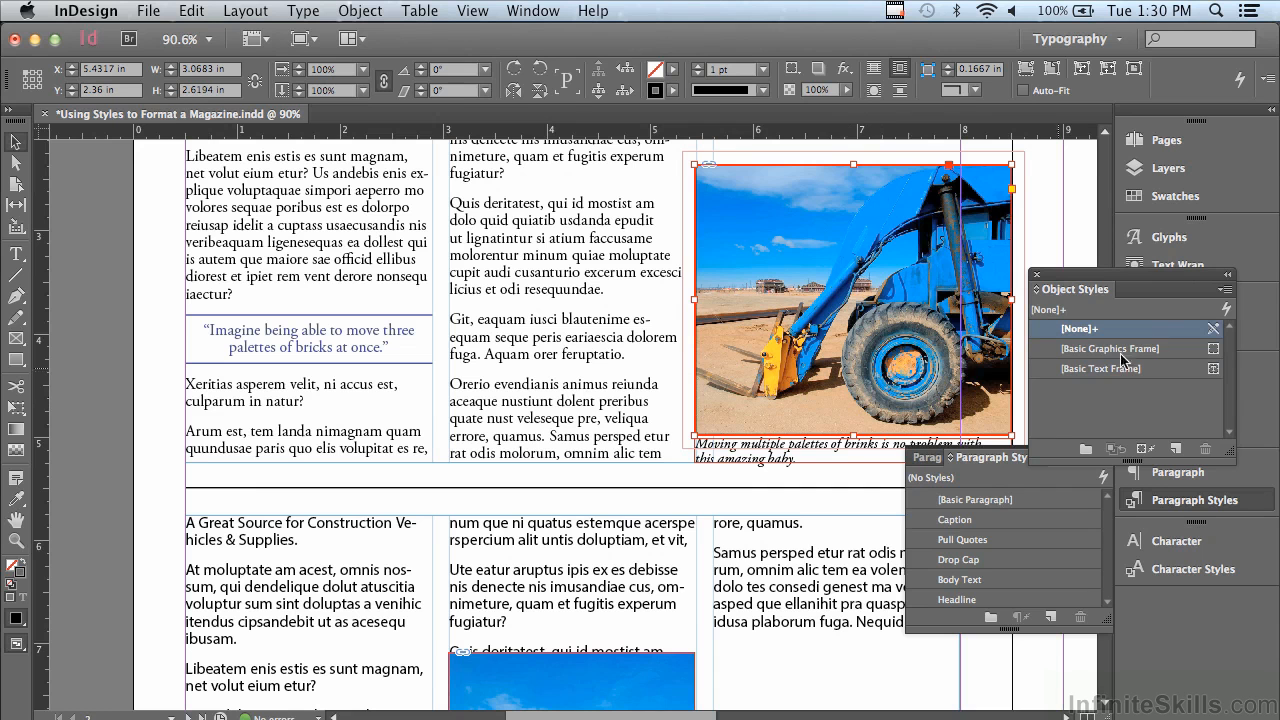
pyautogui.click(1225, 291)
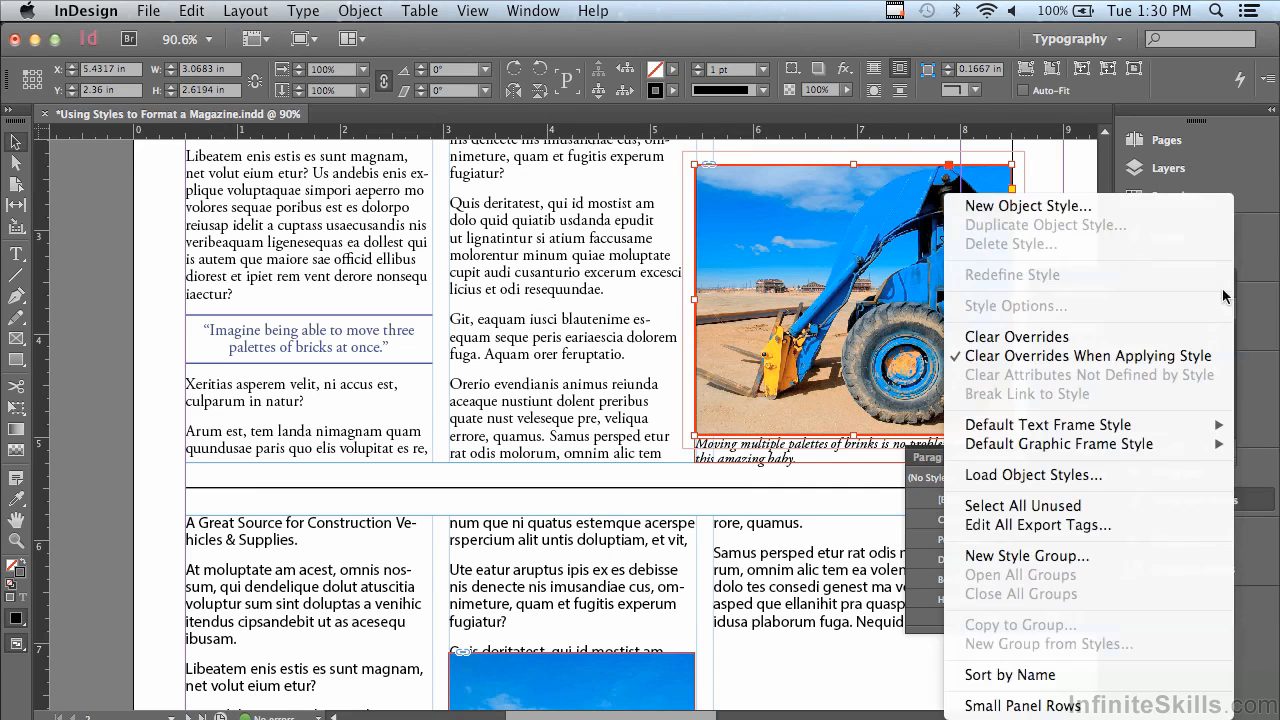
pyautogui.click(1080, 206)
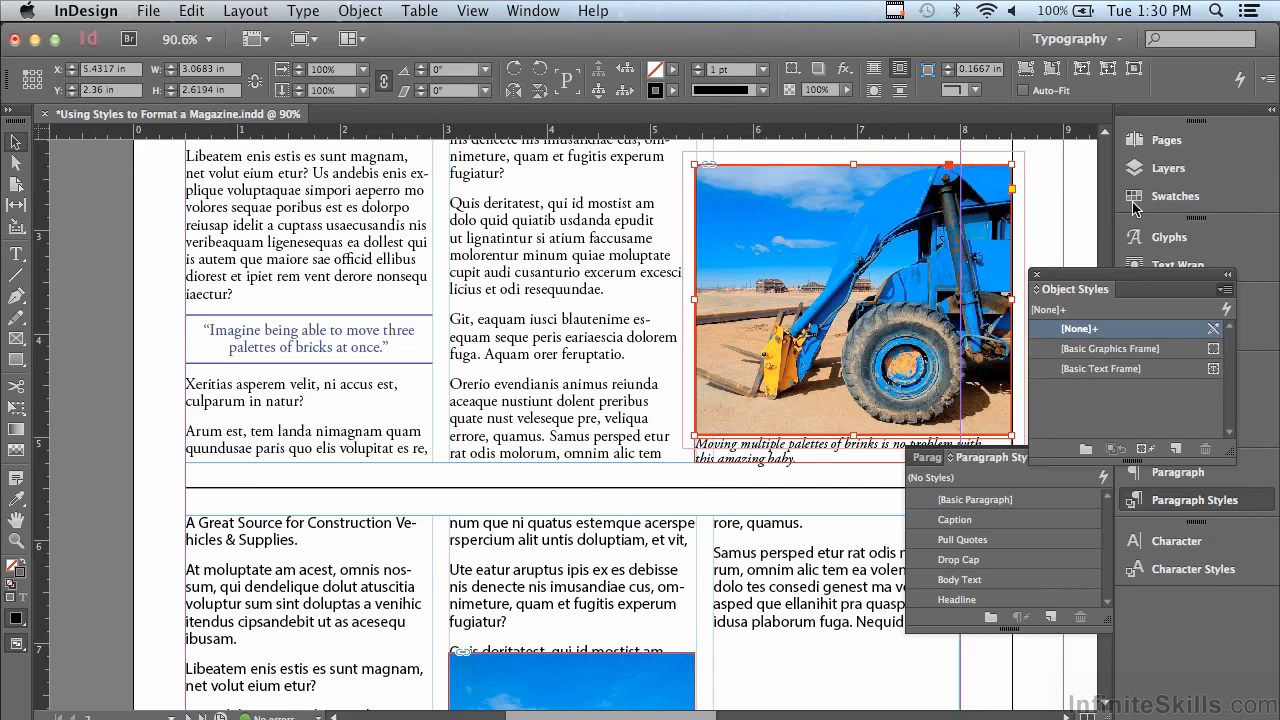
pyautogui.write('Photos')
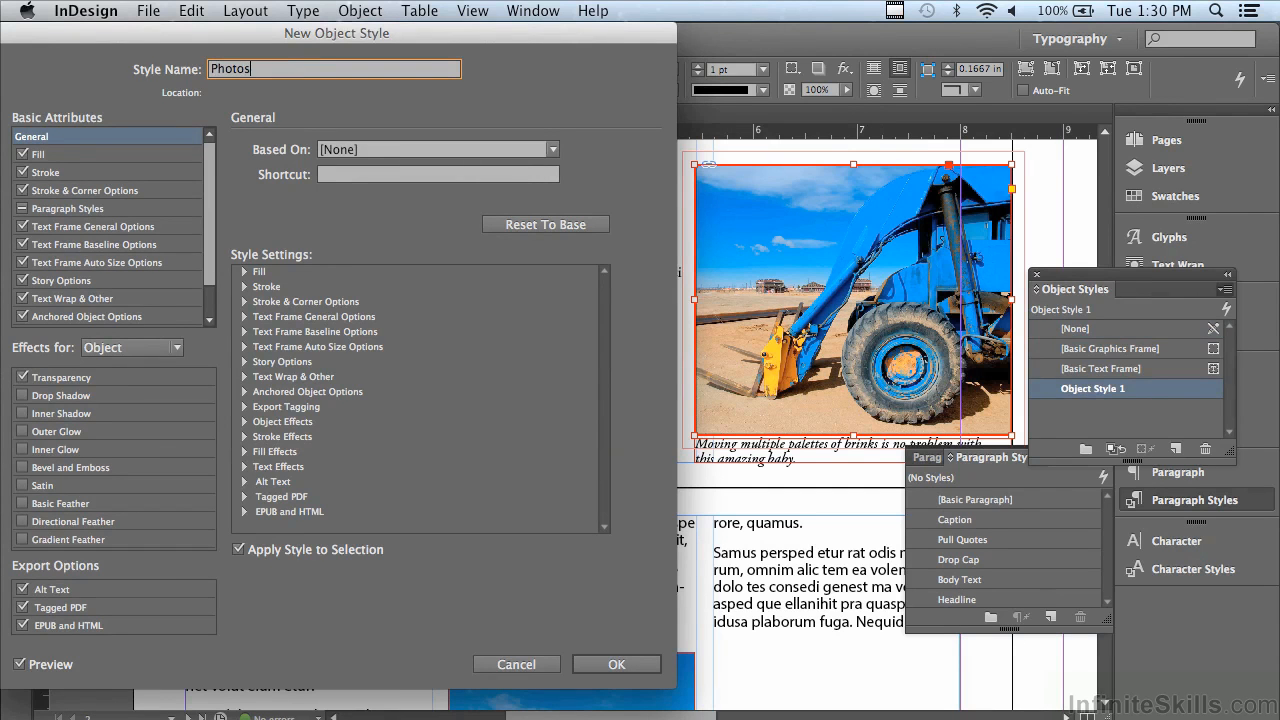
pyautogui.click(596, 665)
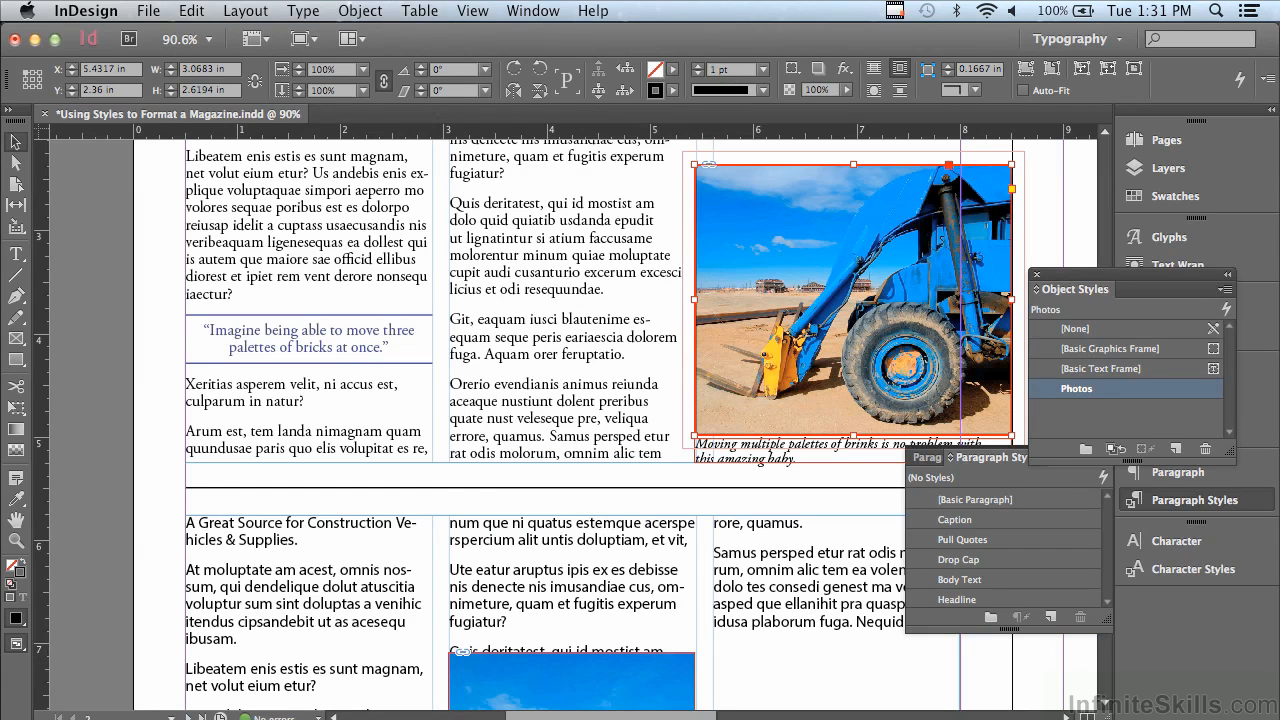
# Apply the Photos object style to the lower article's yellow construction vehicles photo and close the object styles list.
pyautogui.scroll(-5, 1108, 708)
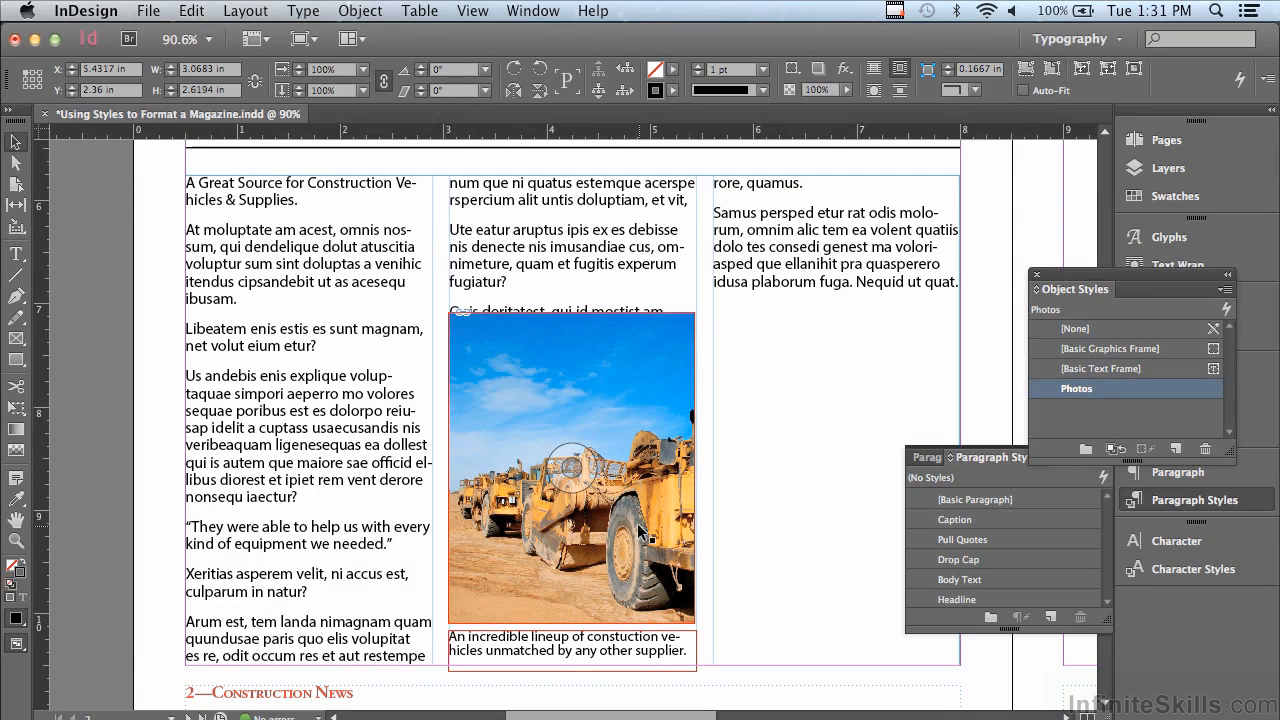
pyautogui.click(538, 542)
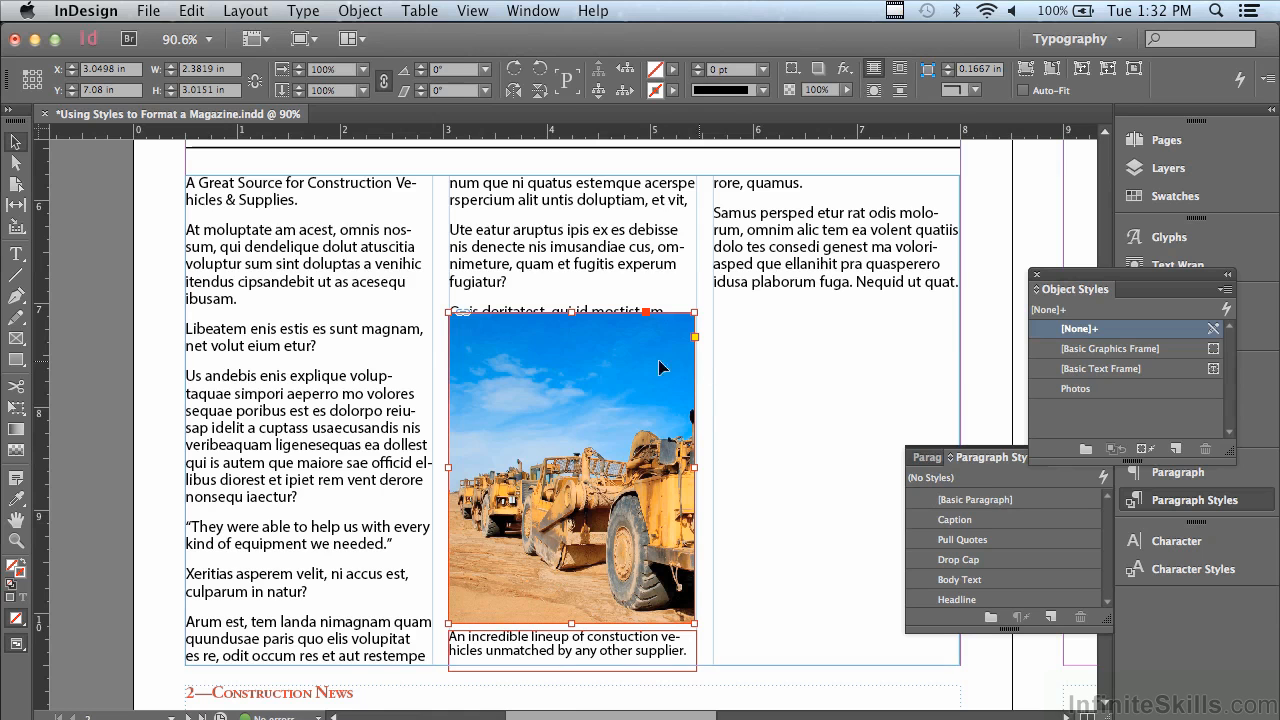
pyautogui.click(1124, 390)
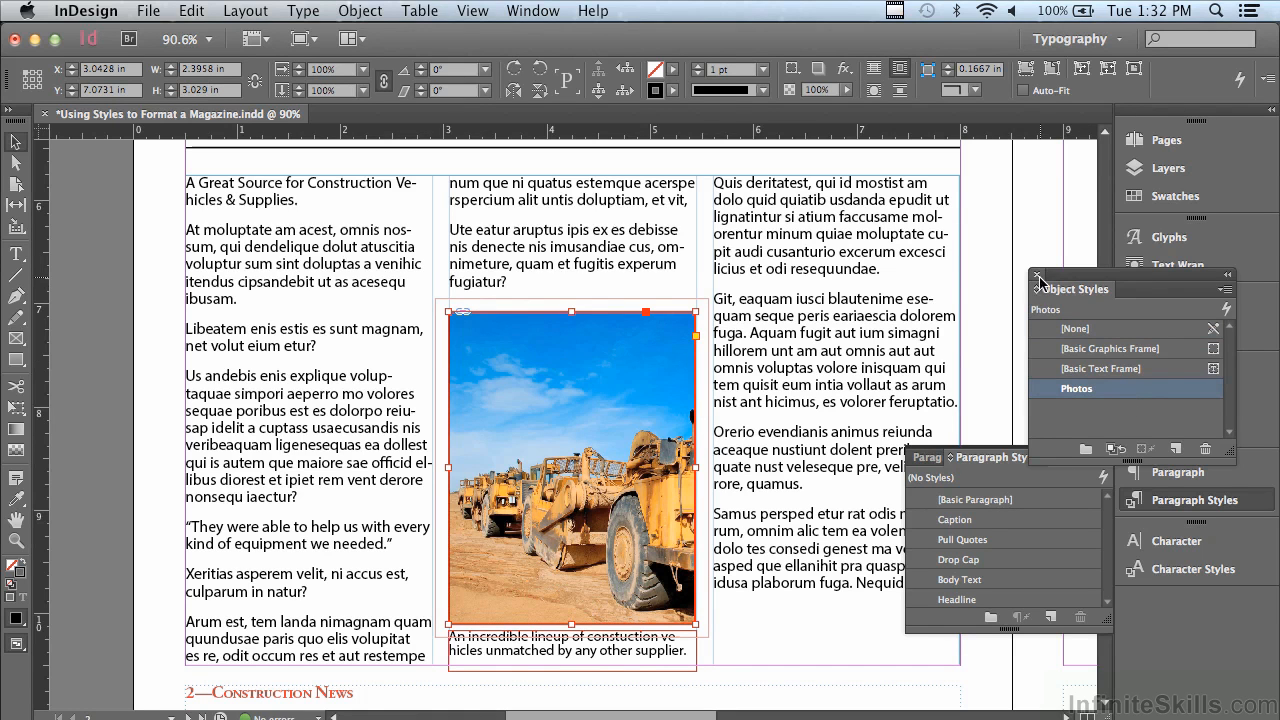
pyautogui.click(1037, 276)
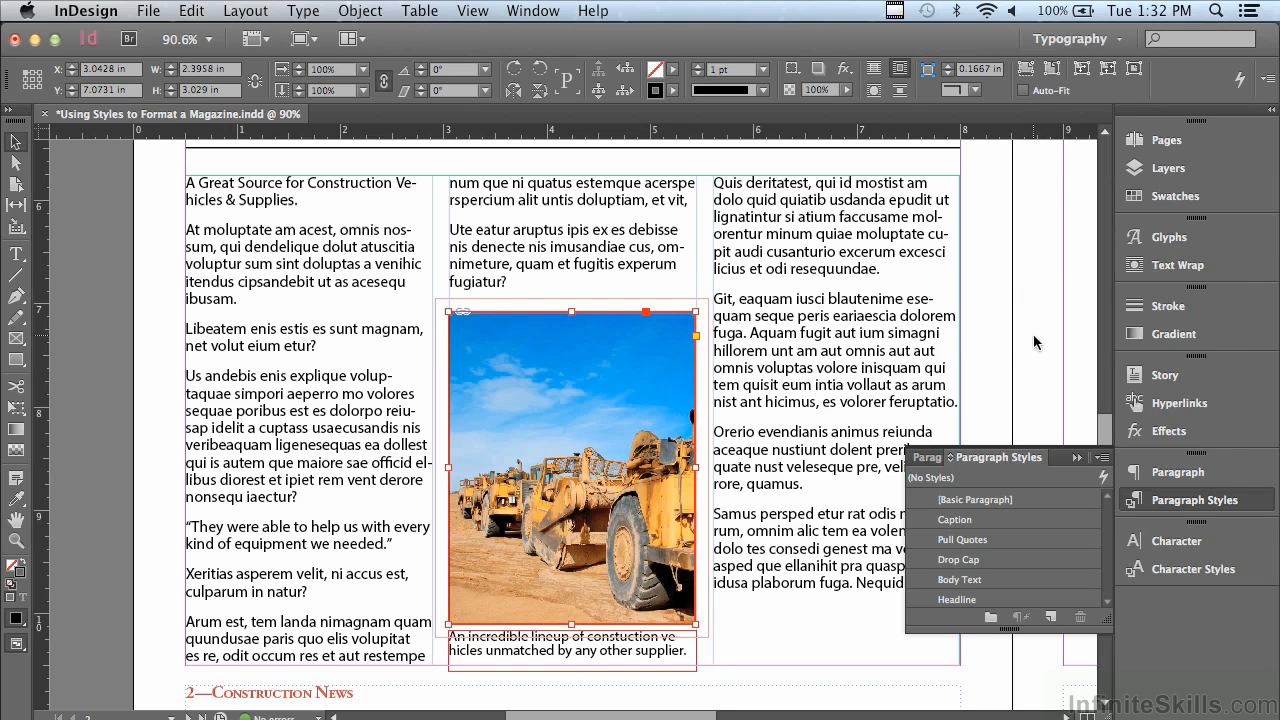
# Apply the Headline style to the lower article's title and the Drop Cap style to its opening paragraph.
pyautogui.doubleClick(313, 178)
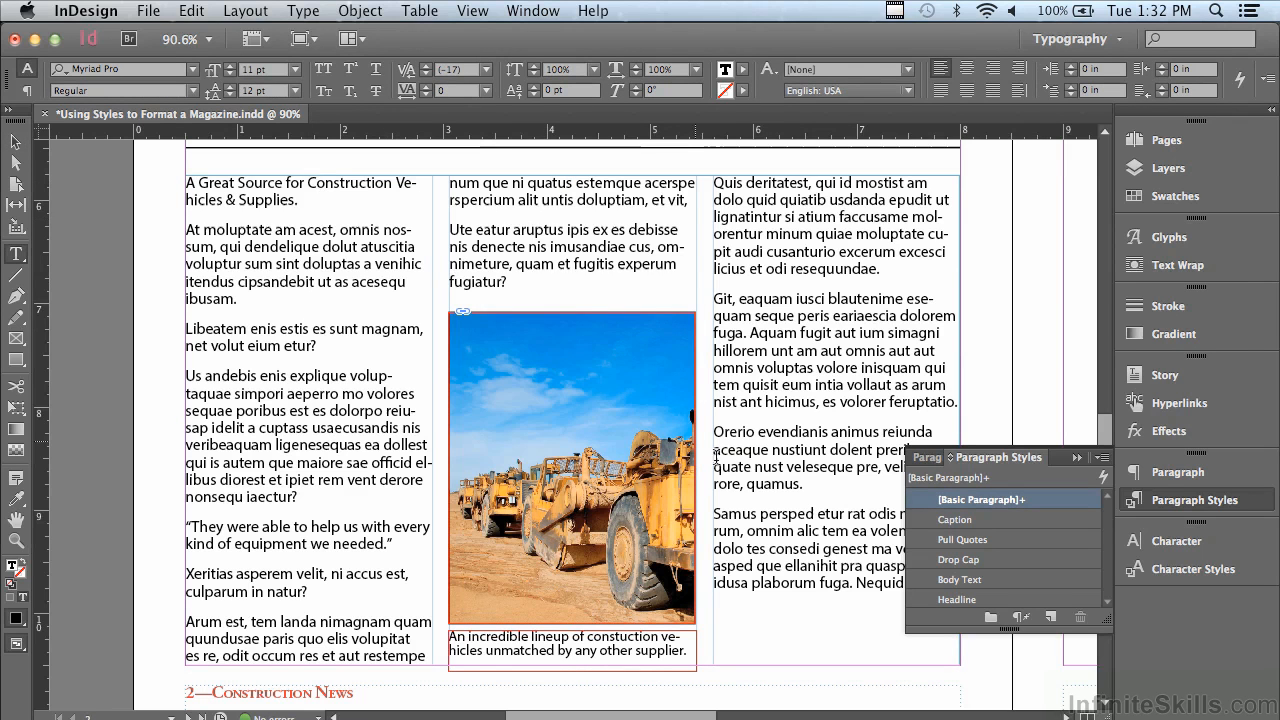
pyautogui.click(963, 604)
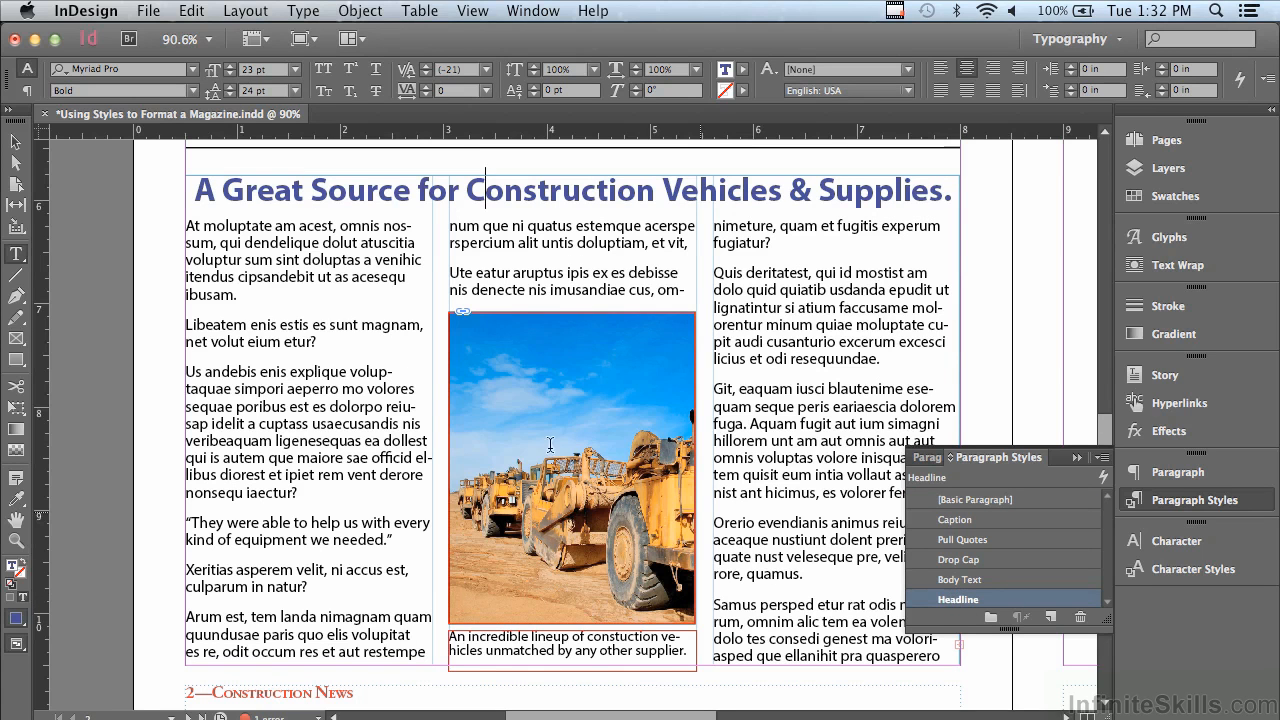
pyautogui.click(372, 371)
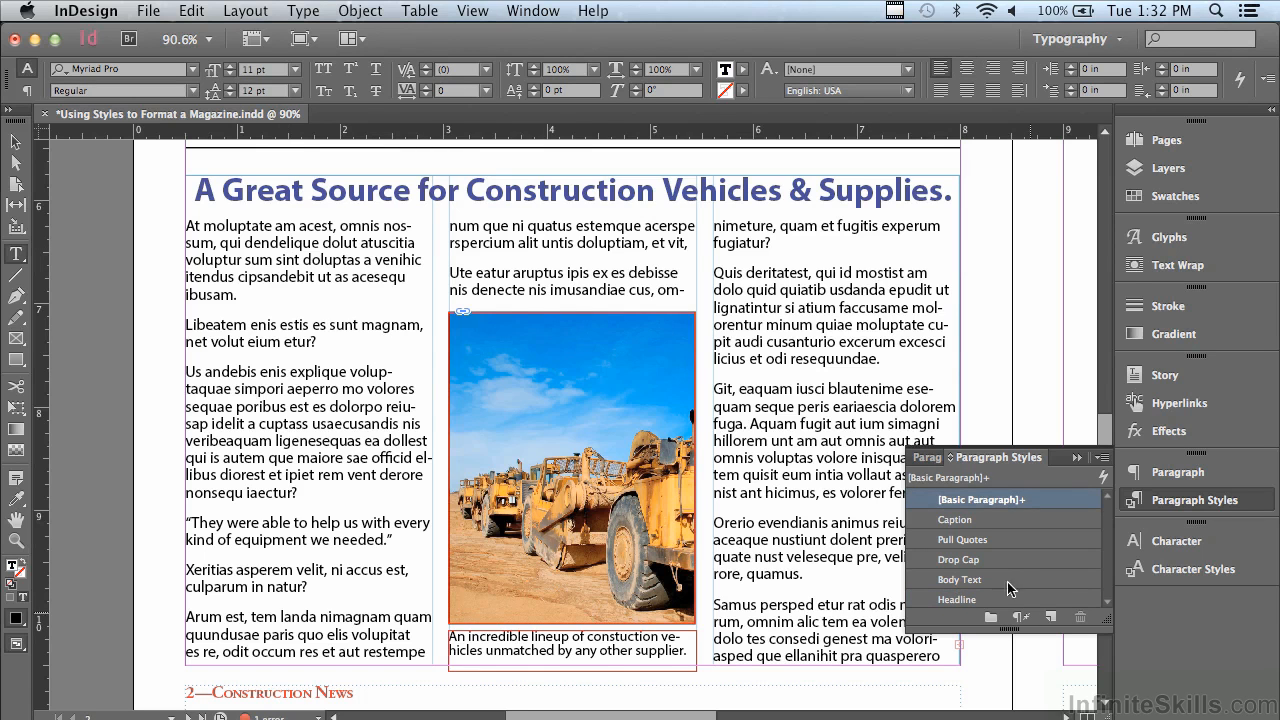
pyautogui.click(997, 566)
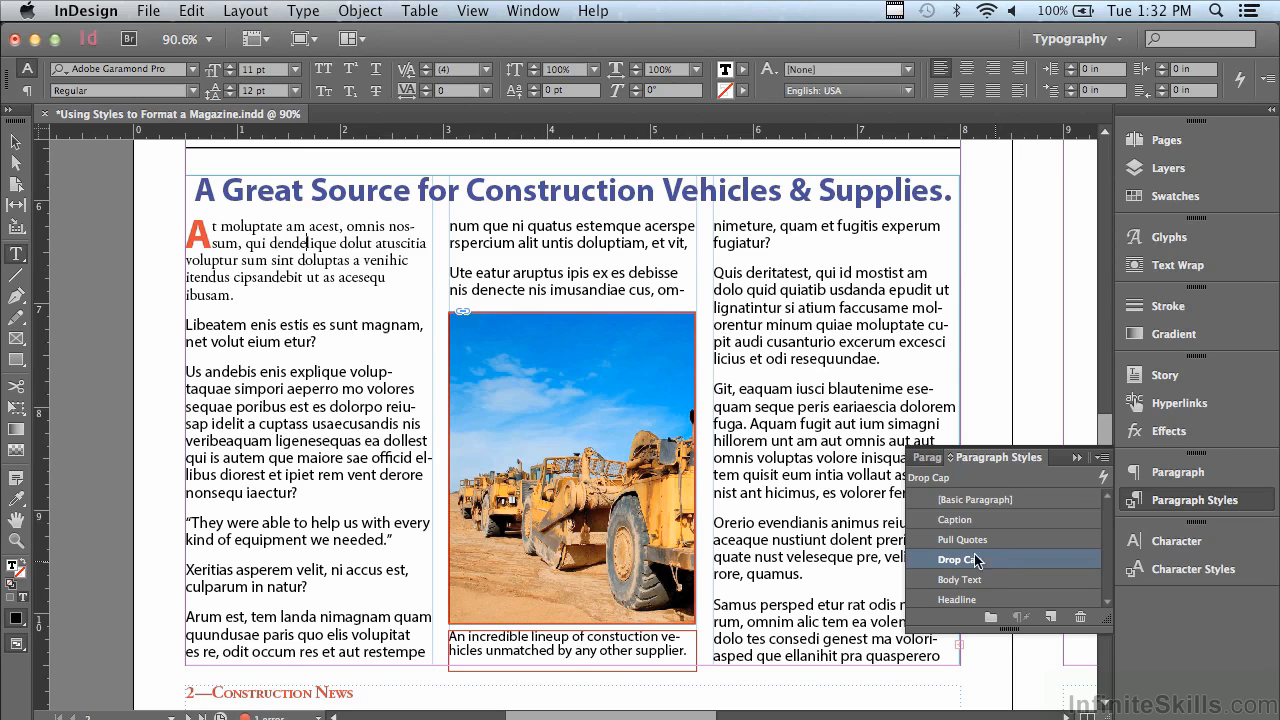
# Apply the Body Text style to the lower article's text from "Libeatem enis estis" through its last paragraph.
pyautogui.click(185, 324)
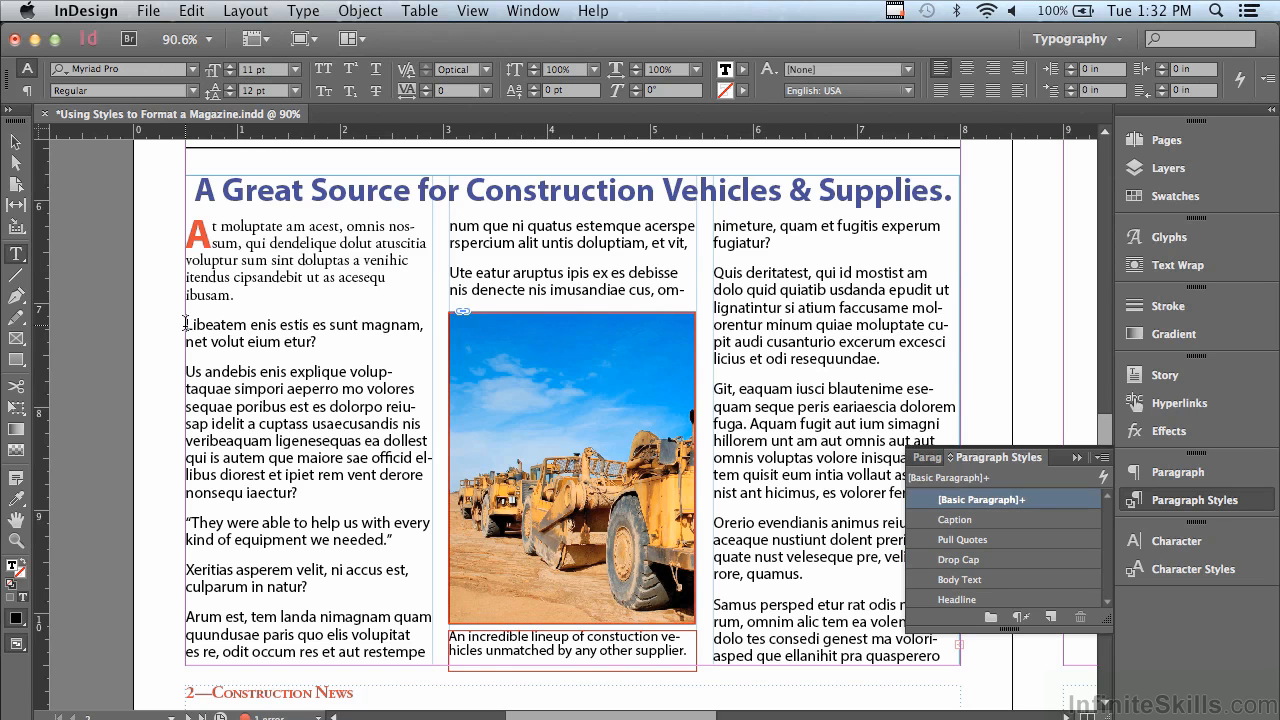
pyautogui.moveTo(185, 324); pyautogui.dragTo(960, 716)
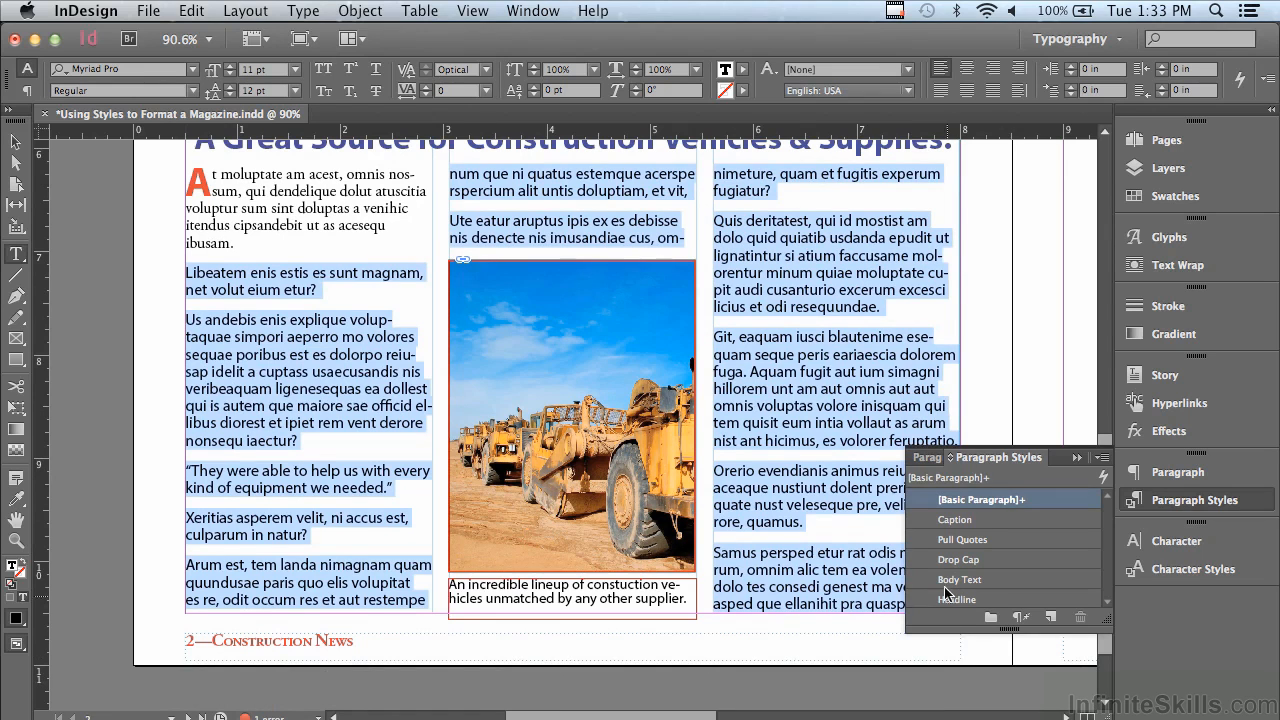
pyautogui.click(952, 583)
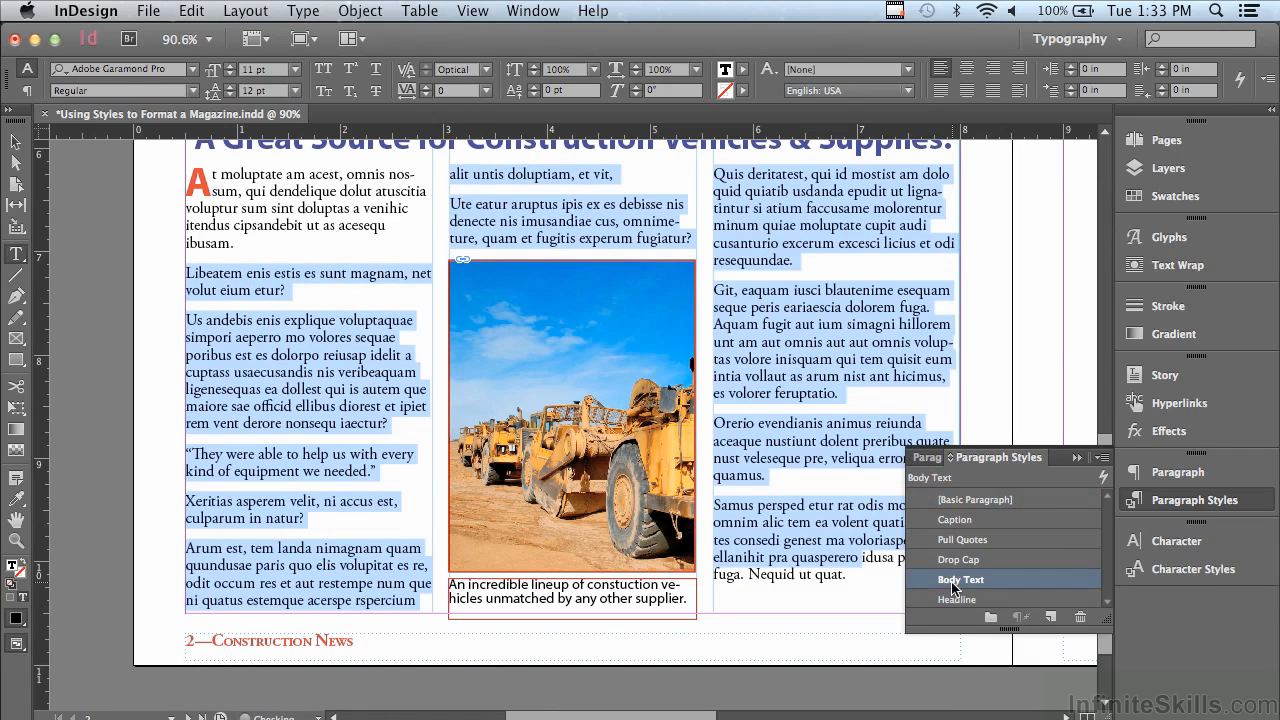
# Apply the Pull Quotes style to the lower article's second paragraph, beginning "Libeatem enis estis".
pyautogui.scroll(5, 1099, 406)
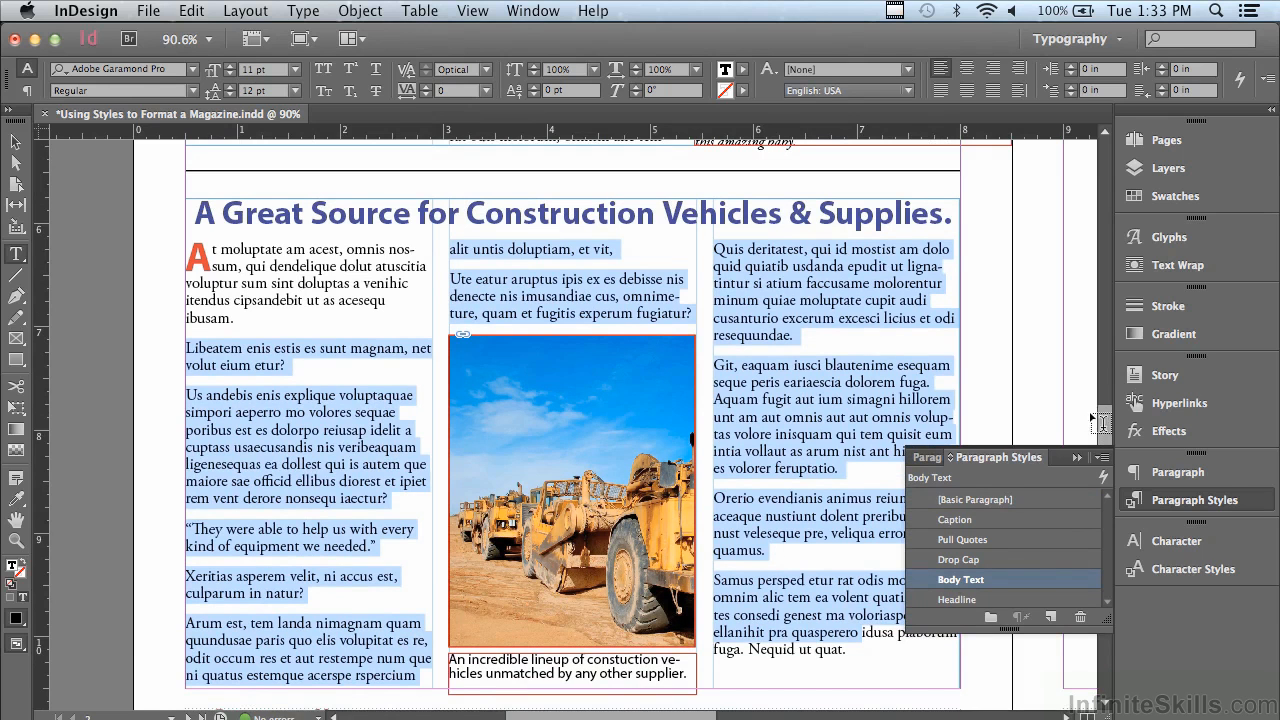
pyautogui.click(289, 347)
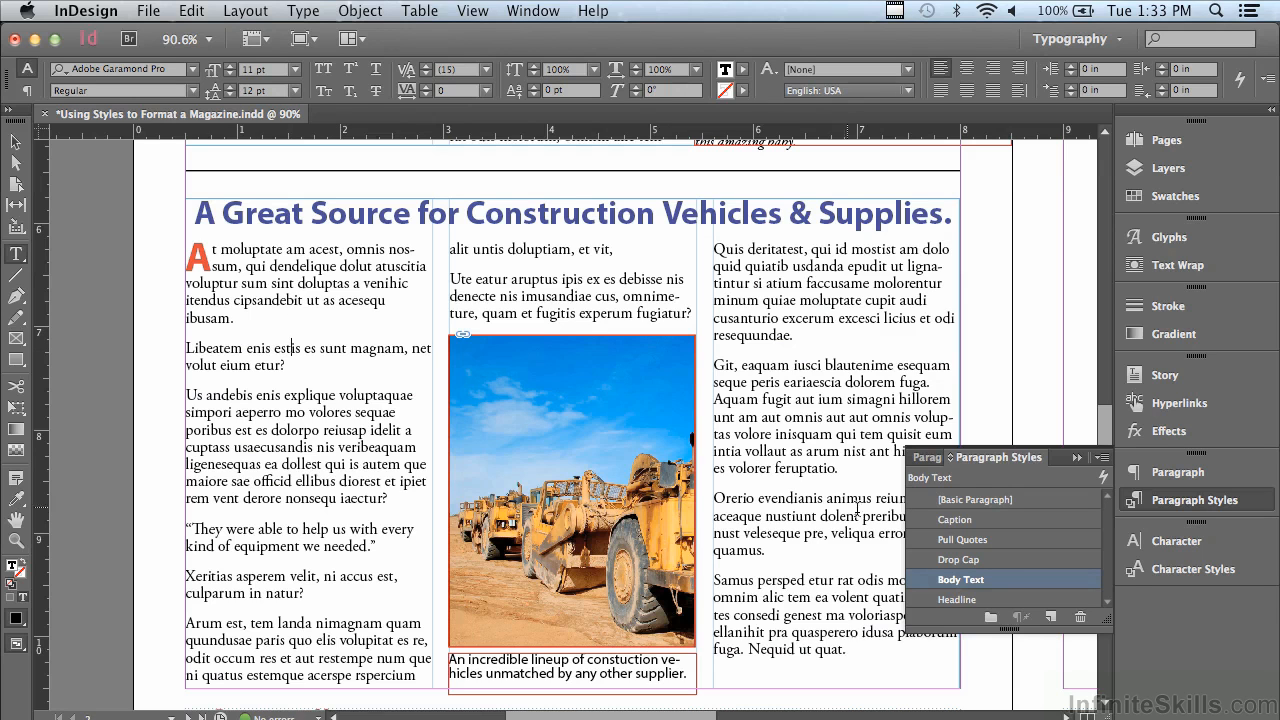
pyautogui.click(1003, 538)
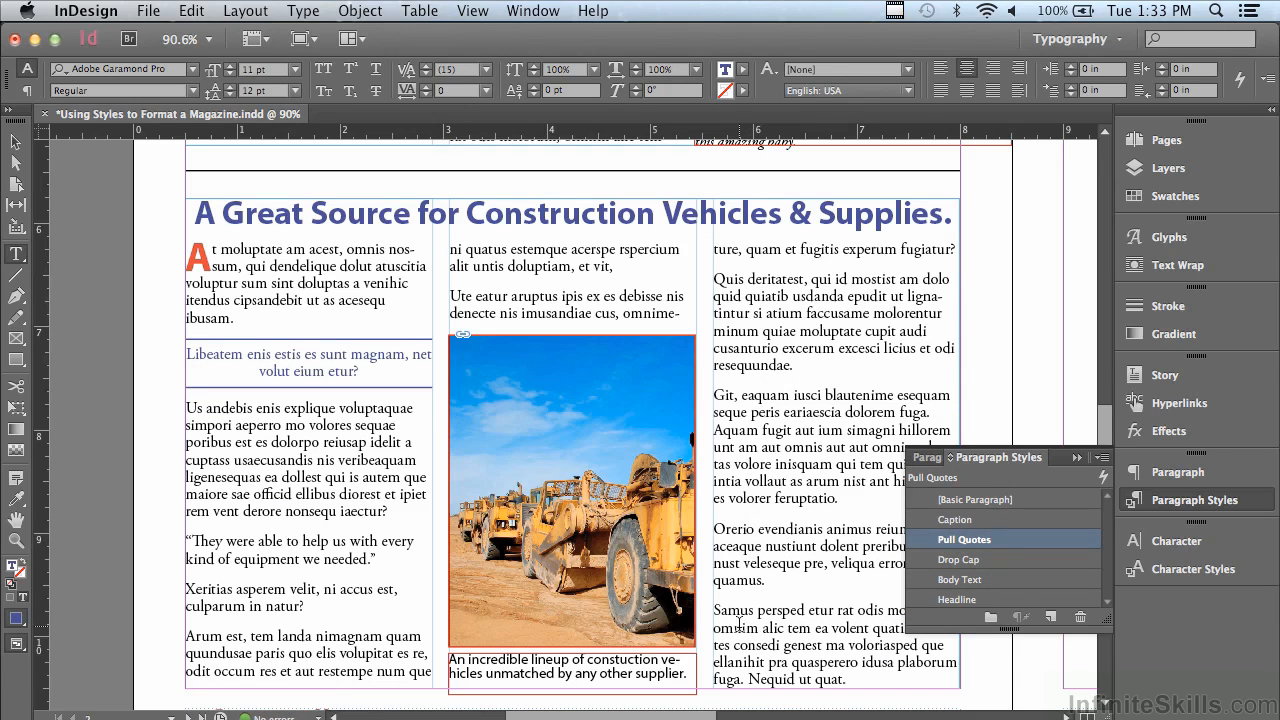
# Apply the Caption style to the text below the yellow construction vehicles photo.
pyautogui.click(712, 704)
pyautogui.moveTo(685, 678); pyautogui.dragTo(430, 637)
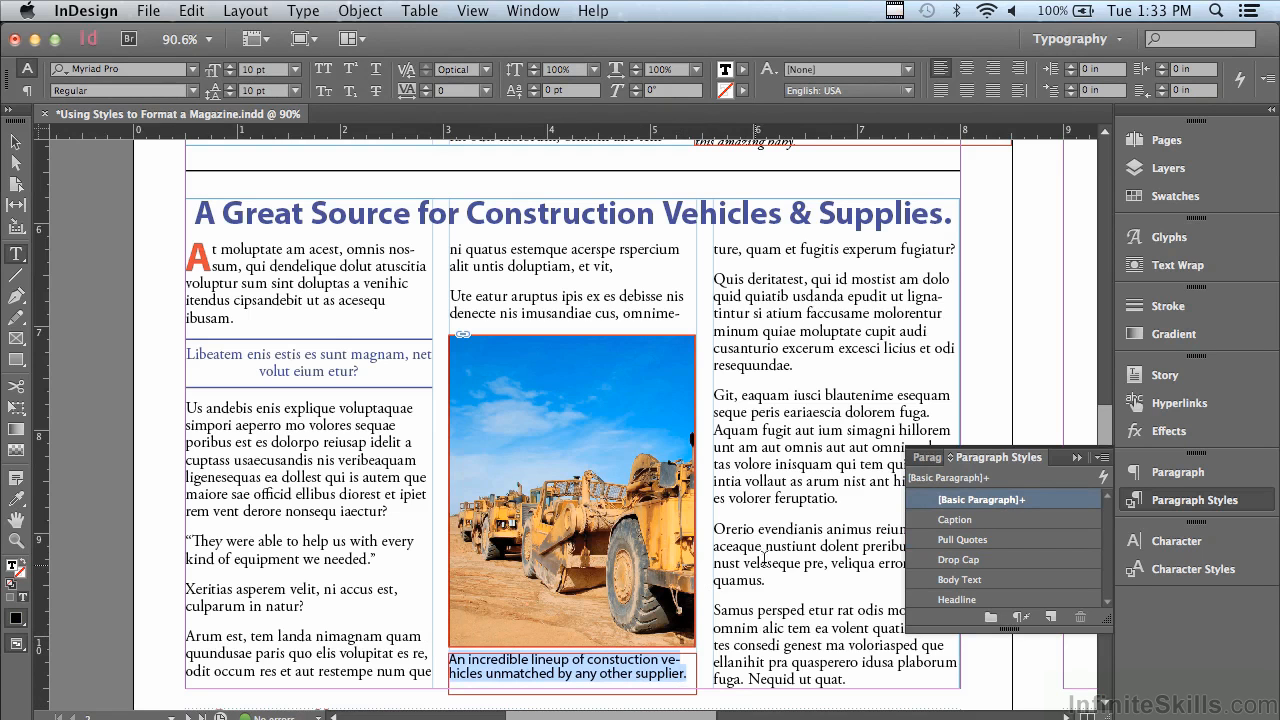
pyautogui.click(953, 520)
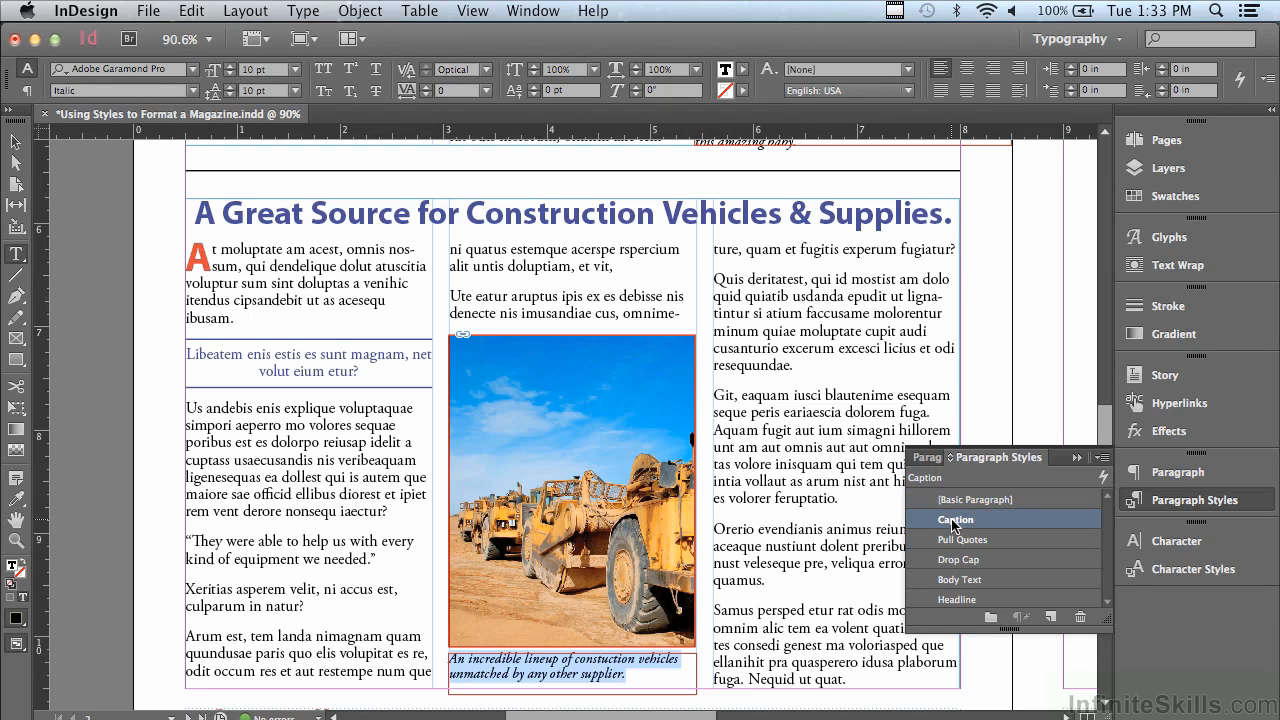